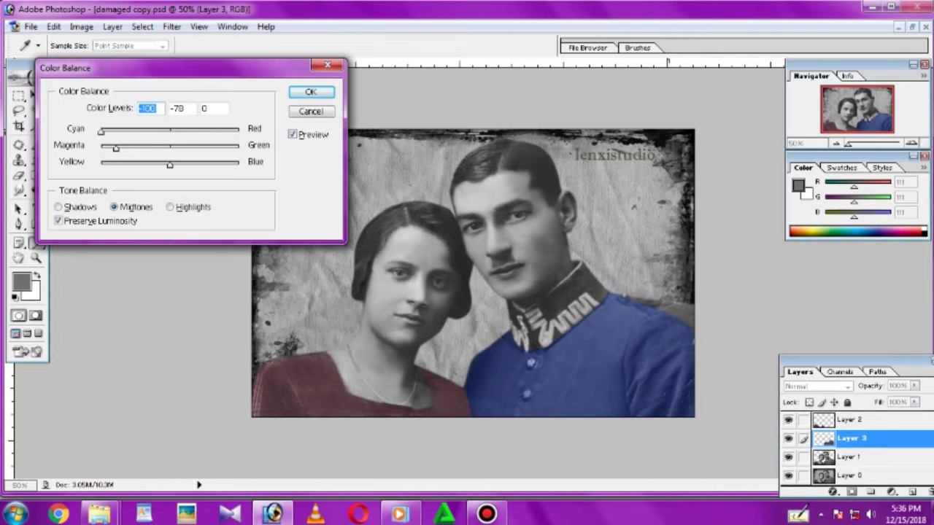
Apply the blue Color Balance tint to the man's uniform on Layer 3
key("Return")
key("p")
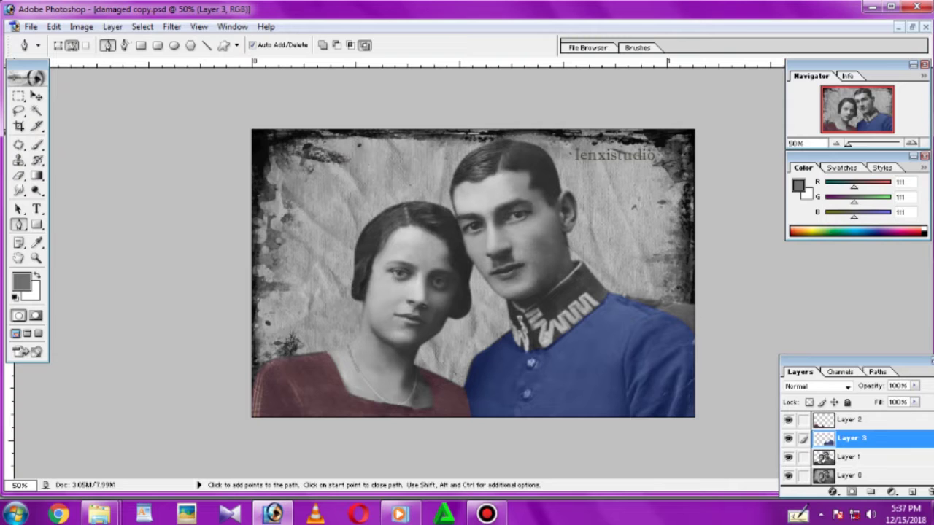
Abandon the Color Balance trial and delete the Layer 1 copy layer
left_click(861, 475)
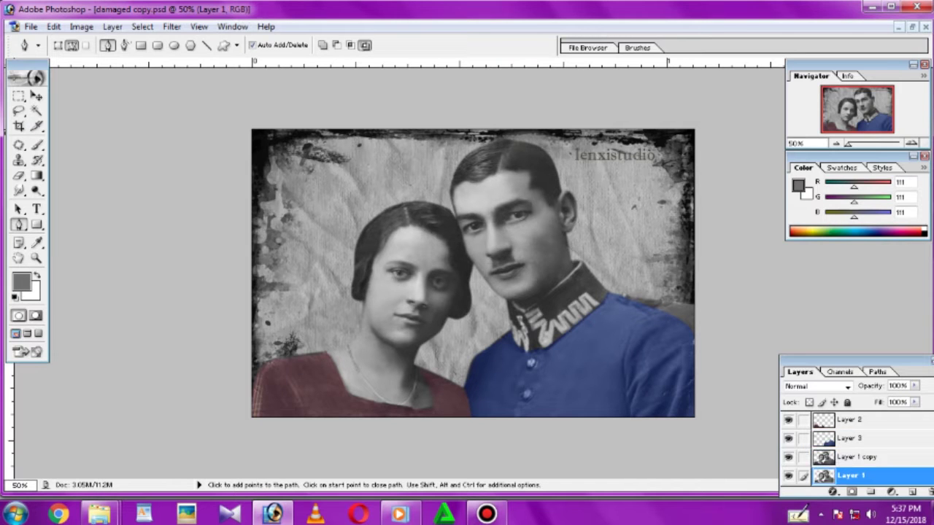
left_click(861, 457)
key("ctrl+b")
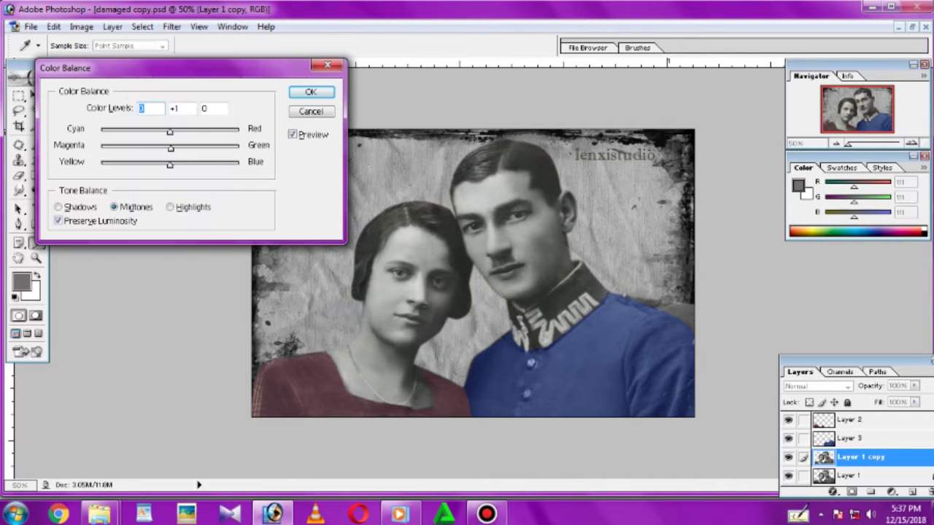
key("alt+h")
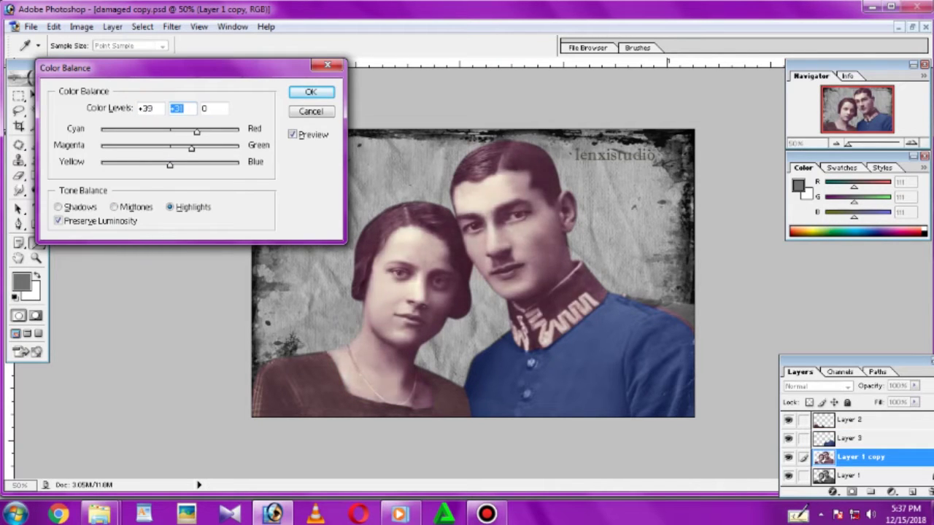
key("Escape")
key("Delete")
key("Return")
Trace a Pen path around the couple's faces and necks
key("ctrl+alt+0")
key("ctrl+minus")
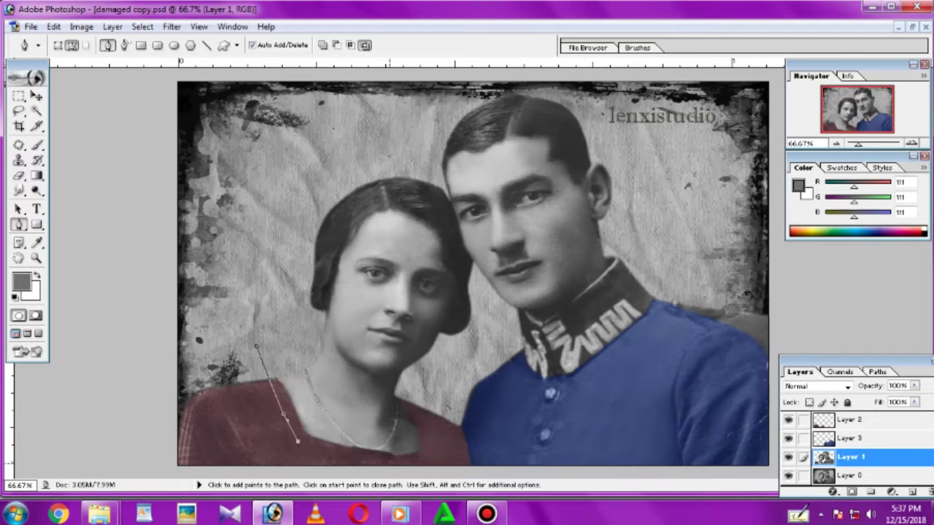
key("ctrl+plus")
key("ctrl+plus")
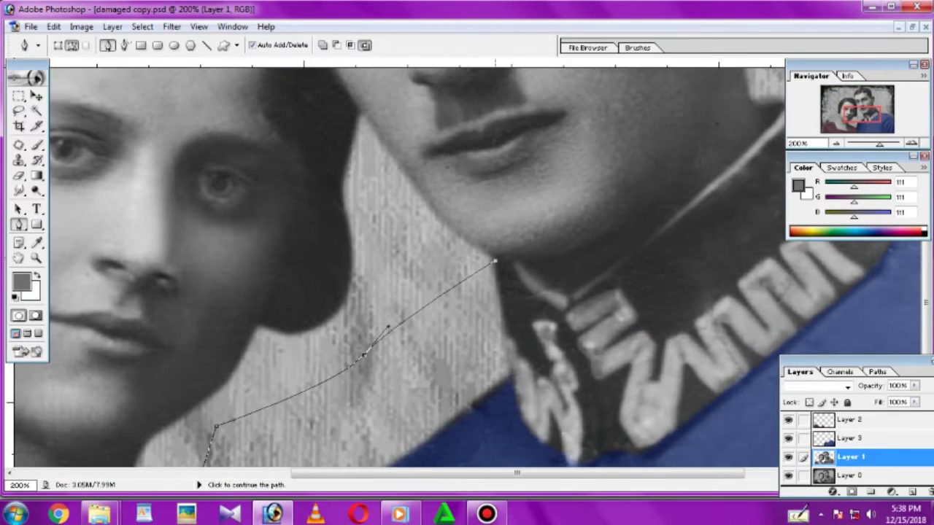
left_click(503, 279)
left_click_drag(496, 146, 416, 467)
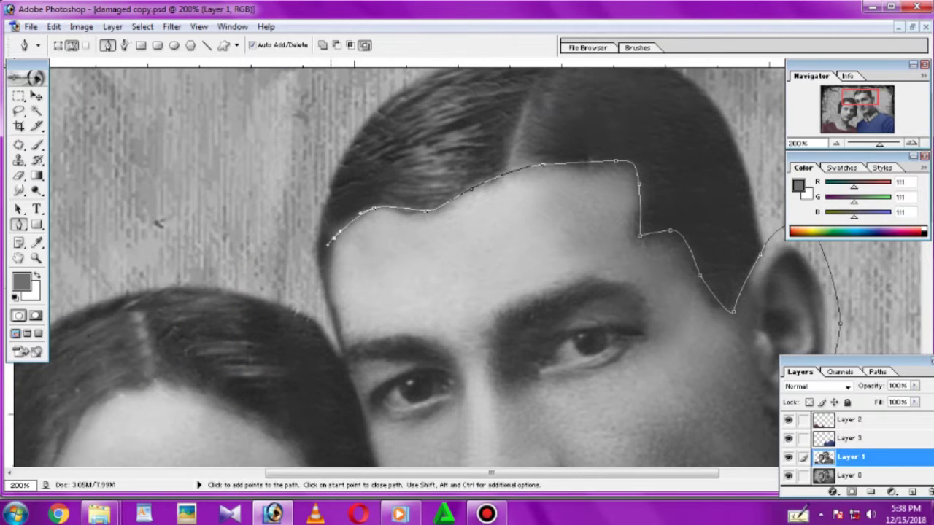
scroll(467, 263, "down", 3)
left_click(356, 254)
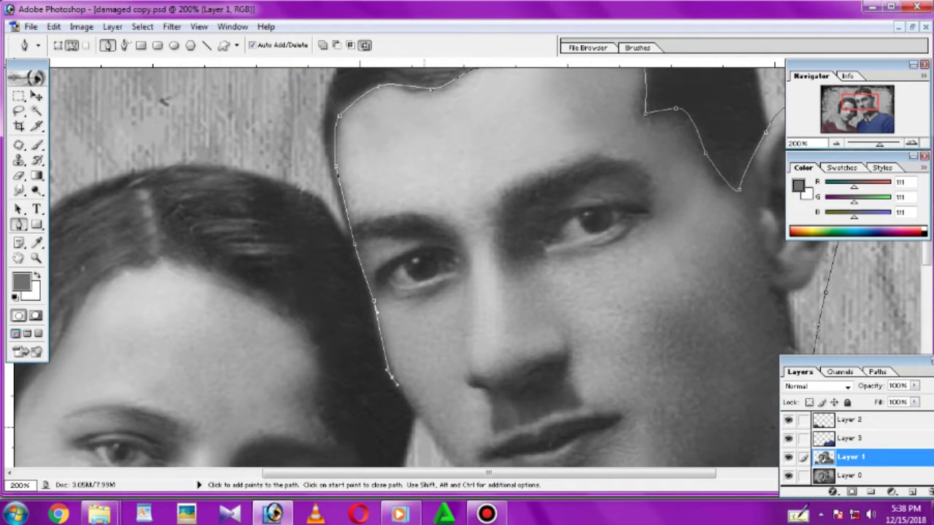
left_click_drag(387, 380, 561, 226)
left_click(561, 226)
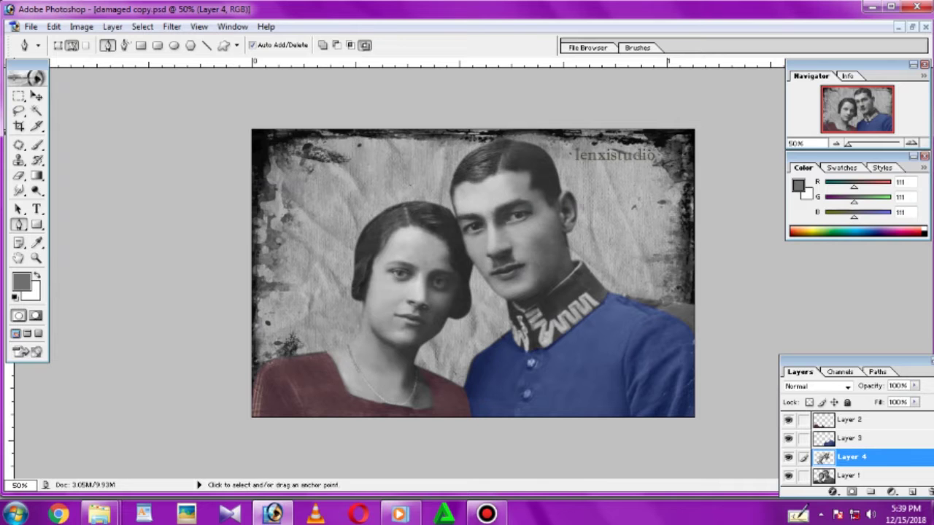
Warm the skin toward peach with Color Balance highlights of about +4/-21/-32
key("ctrl+b")
type("+5")
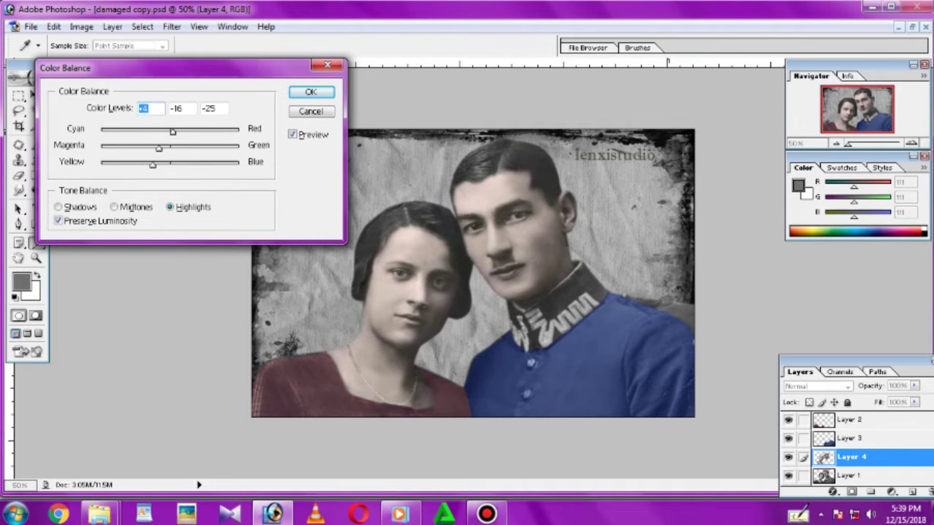
left_click_drag(152, 165, 146, 165)
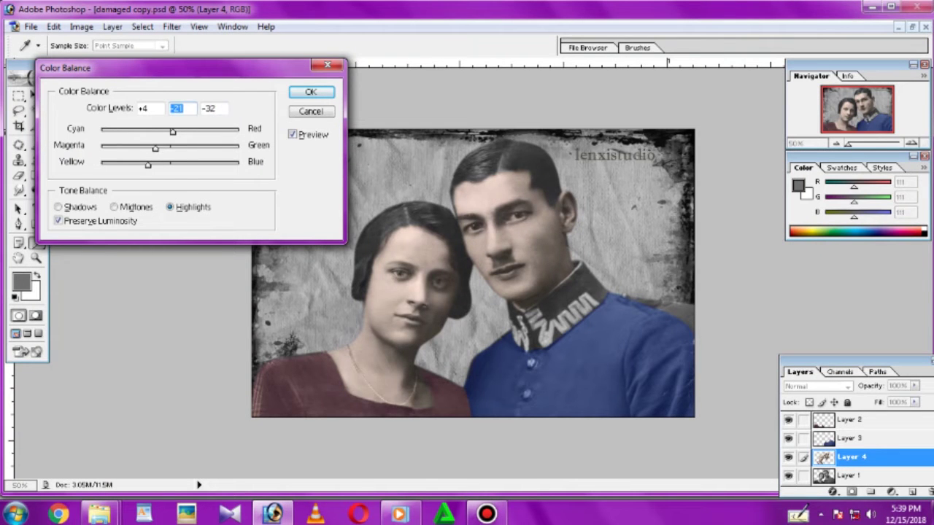
key("Return")
Zoom in on the couple's hair with the Pen tool ready for tracing
key("p")
key("ctrl+plus")
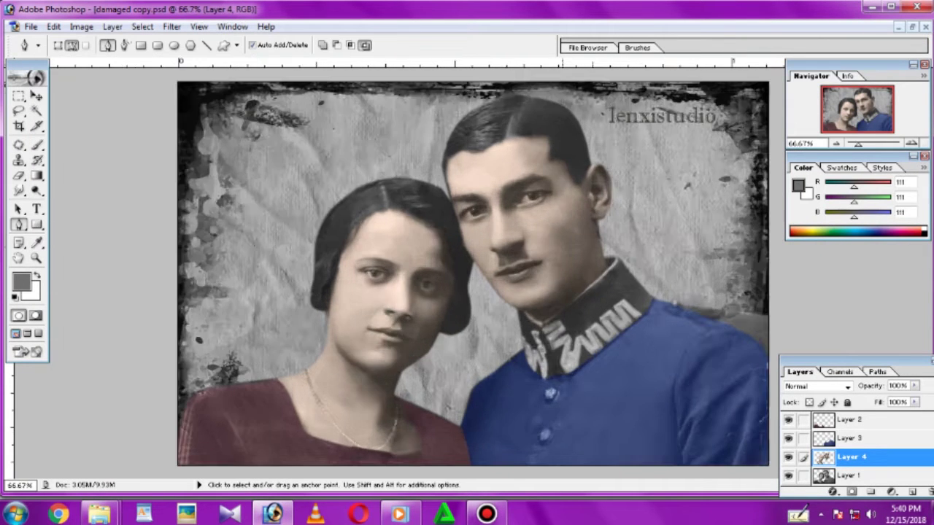
key("ctrl+plus")
key("ctrl+plus")
scroll(394, 270, "left", 5)
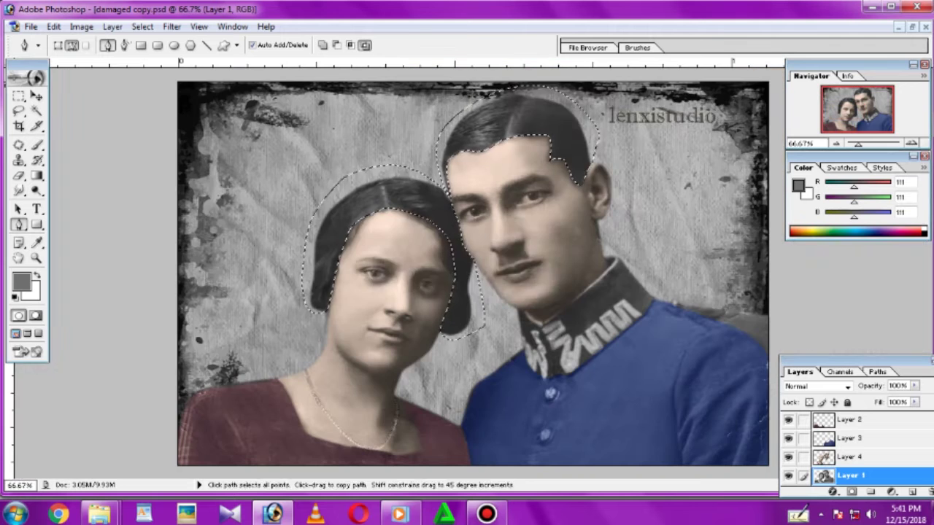
Brighten the image with a raised Curves adjustment and survey the woman's hairline
key("ctrl+m")
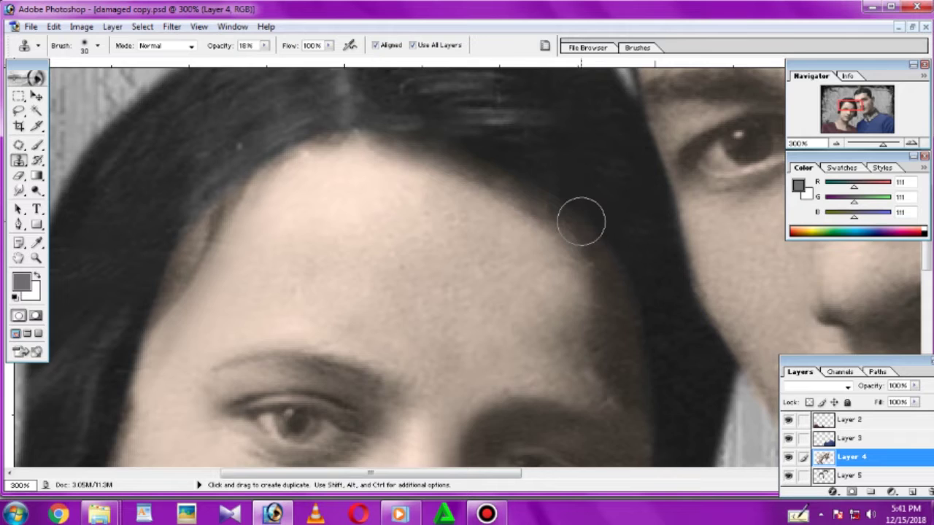
left_click_drag(552, 191, 610, 195)
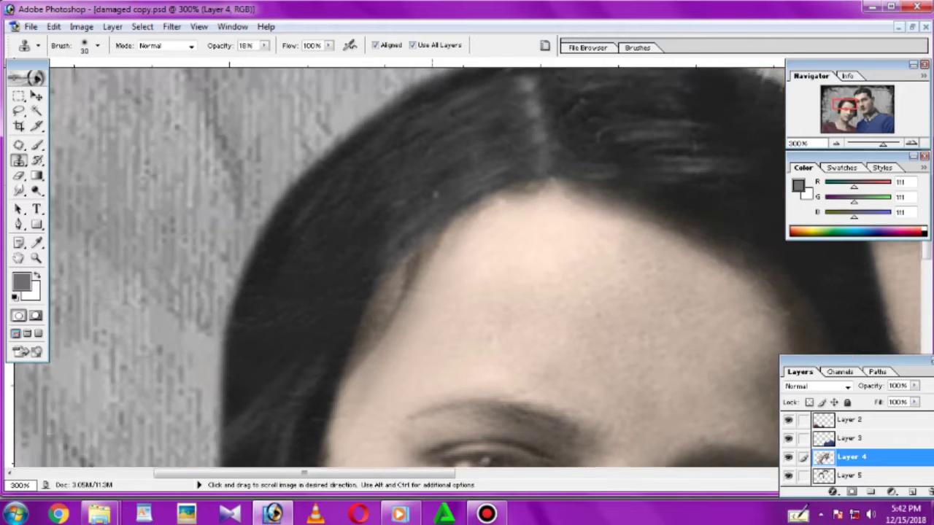
left_click_drag(365, 281, 518, 230)
left_click_drag(461, 307, 125, 402)
mouse_move(722, 313)
left_mouse_down()
mouse_move(505, 311)
mouse_move(428, 210)
left_mouse_up()
Zoom in on the man's hairline to prepare the hair-edge retouching
scroll(390, 262, "down", 3)
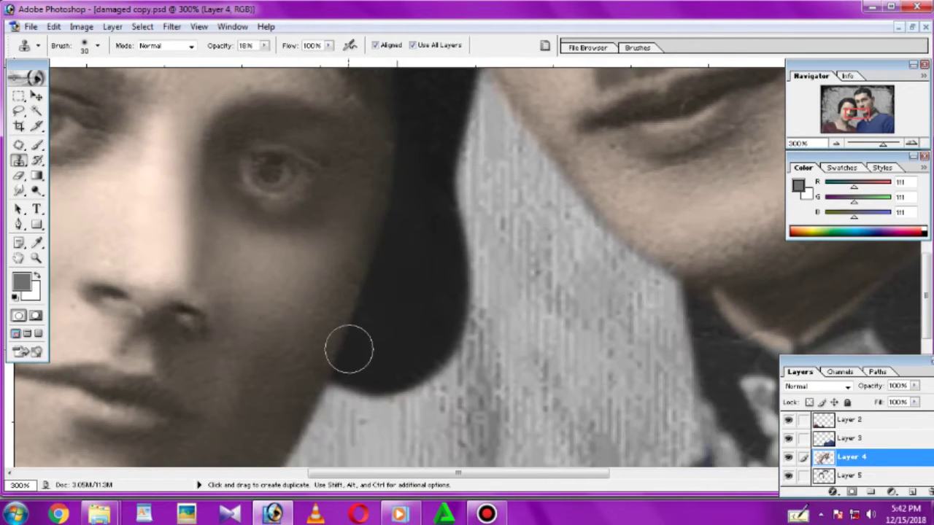
key("ctrl+0")
key("ctrl+alt+0")
left_click(456, 156, "ctrl")
left_click(456, 155, "ctrl")
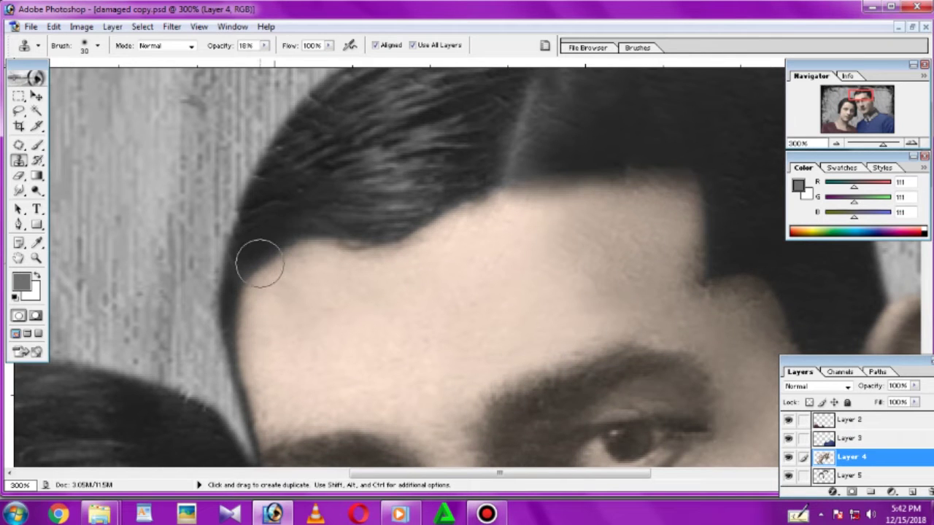
key("ctrl+0")
key("ctrl+plus")
key("ctrl+plus")
key("ctrl+plus")
key("e")
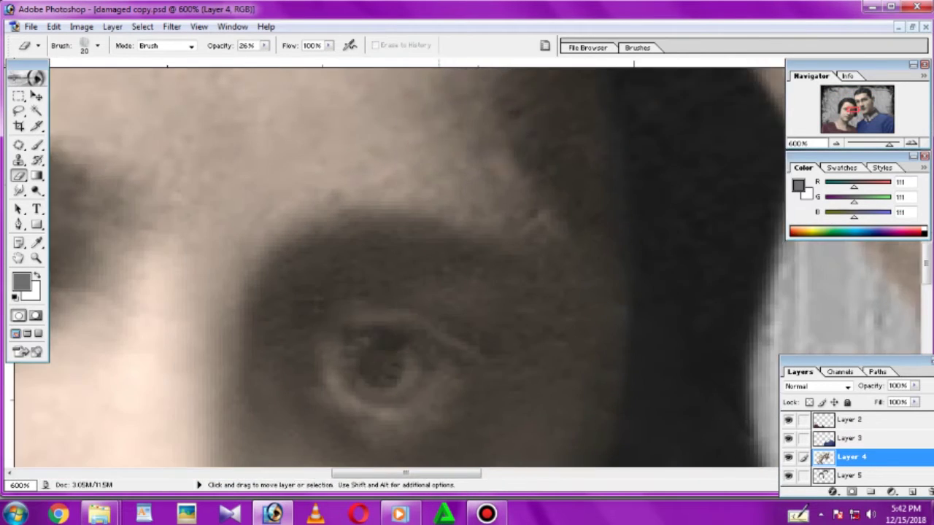
key("ctrl+plus")
key("ctrl+plus")
key("ctrl+plus")
key("bracketleft")
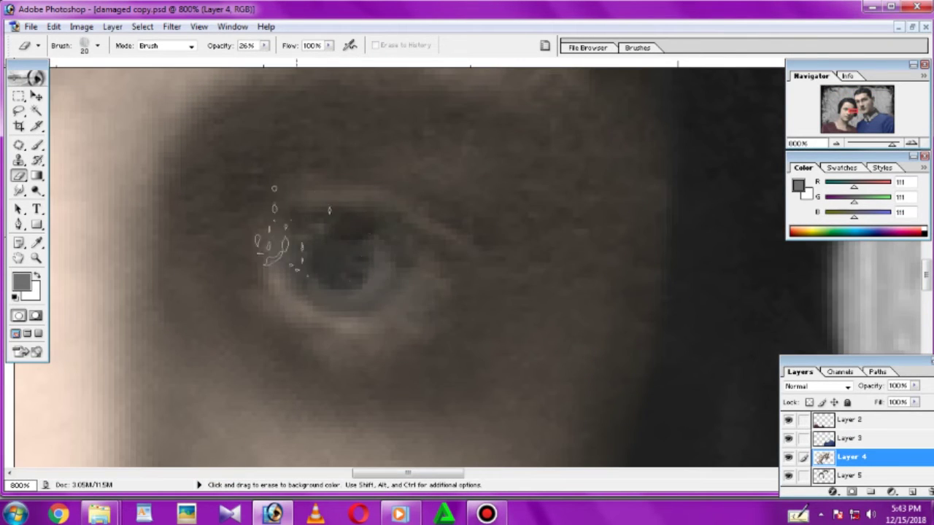
scroll(416, 266, "down", 1)
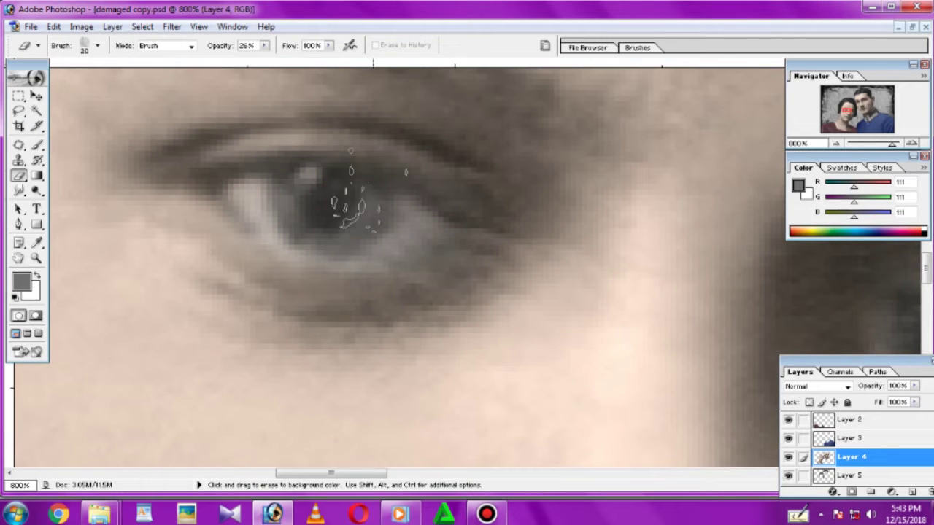
left_click_drag(846, 110, 859, 102)
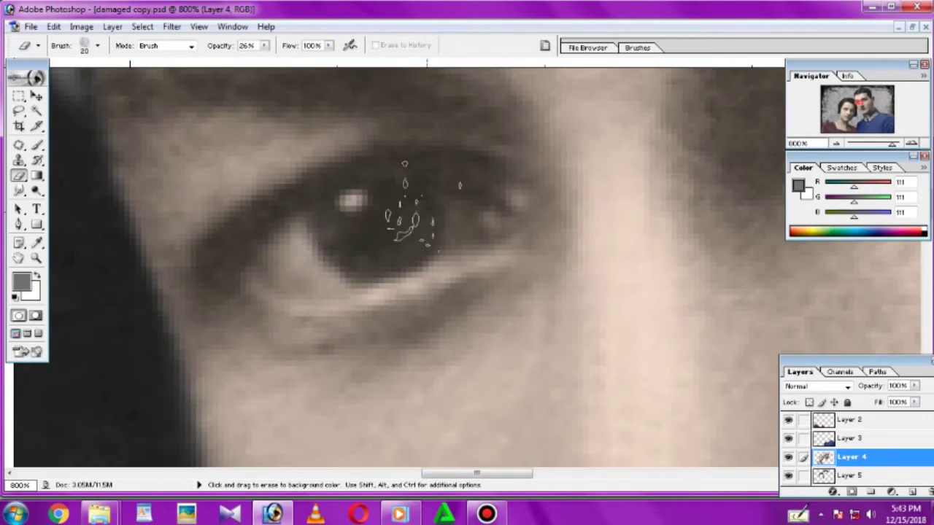
left_click_drag(860, 103, 865, 95)
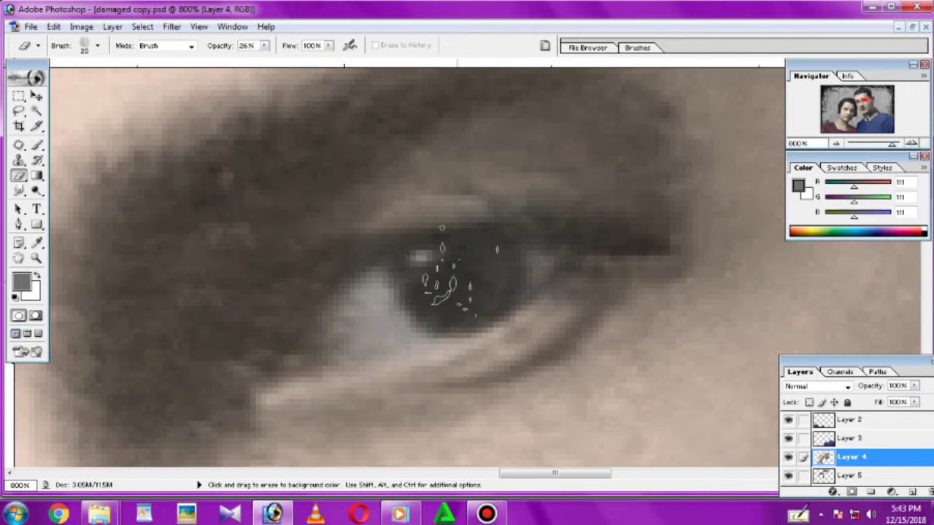
key("ctrl+minus")
key("ctrl+minus")
key("ctrl+minus")
key("ctrl+minus")
key("ctrl+minus")
key("ctrl+minus")
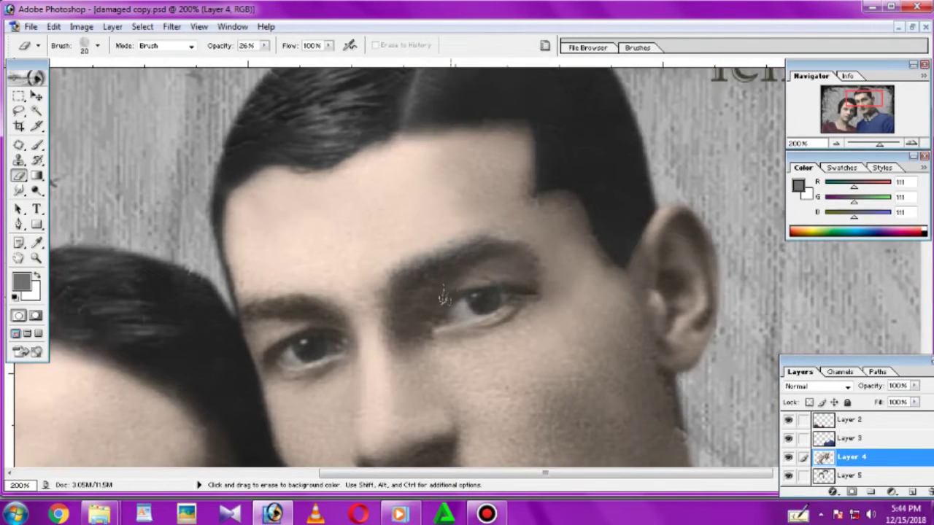
left_click_drag(318, 314, 470, 245)
mouse_move(401, 449)
left_mouse_down()
mouse_move(467, 296)
mouse_move(544, 225)
left_mouse_up()
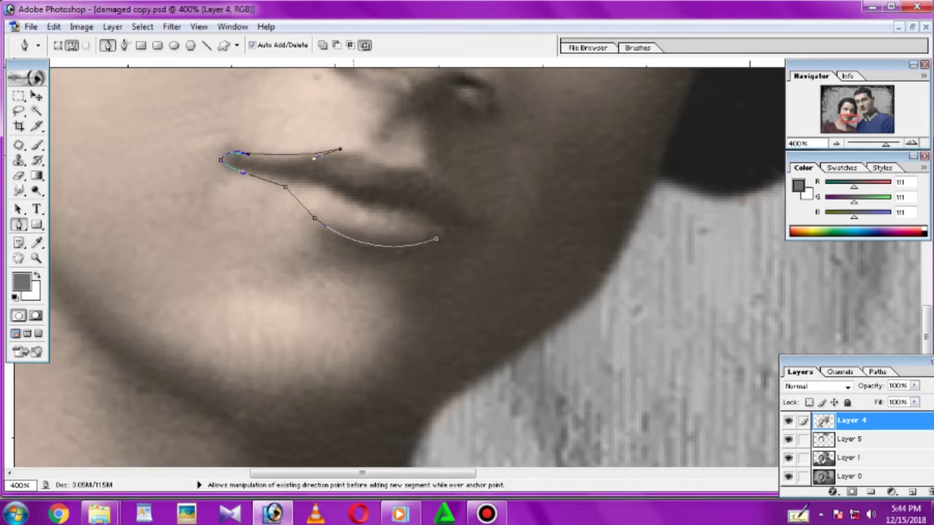
Turn the lip path into a feathered selection and add a new layer
key("ctrl+minus")
key("ctrl+minus")
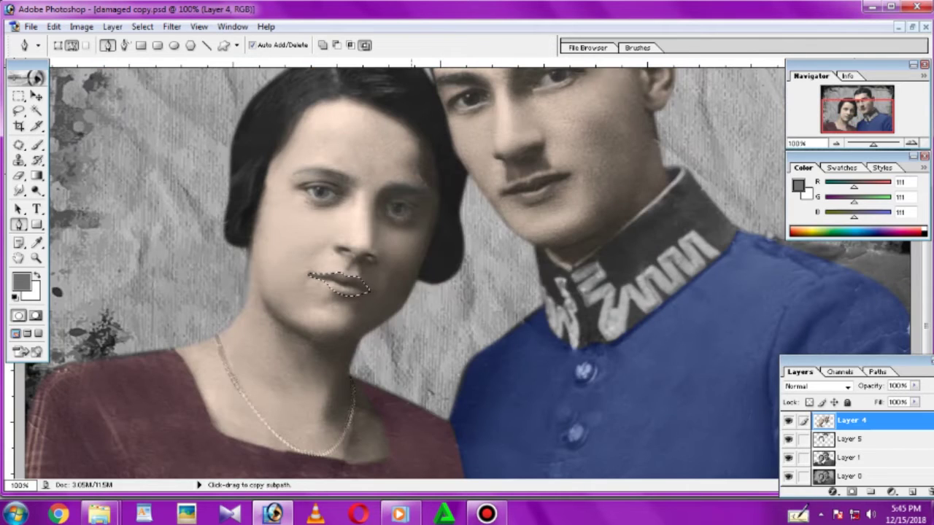
key("ctrl+Return")
key("ctrl+alt+d")
key("Return")
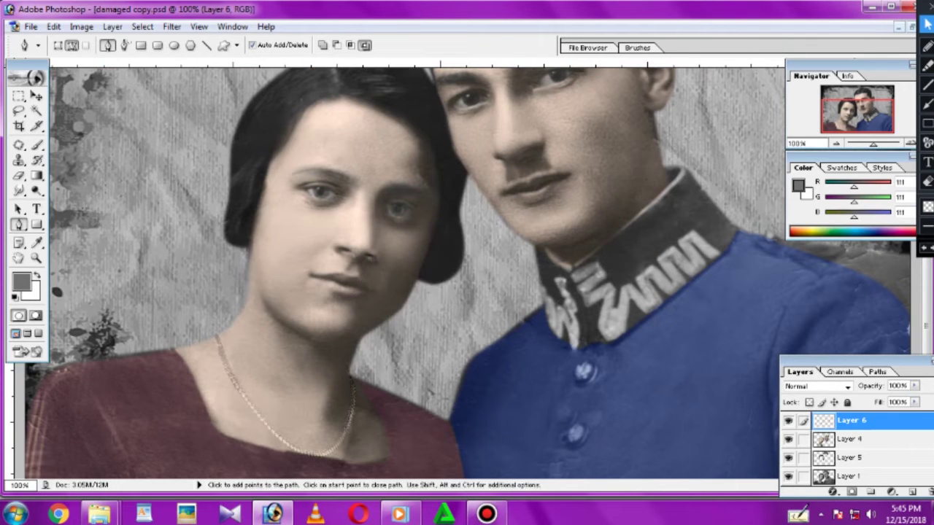
Paint the selected lips pink with a soft brush, then deselect
left_click(21, 281)
left_click(69, 279)
left_click(243, 263)
key("b")
left_click_drag(314, 277, 368, 288)
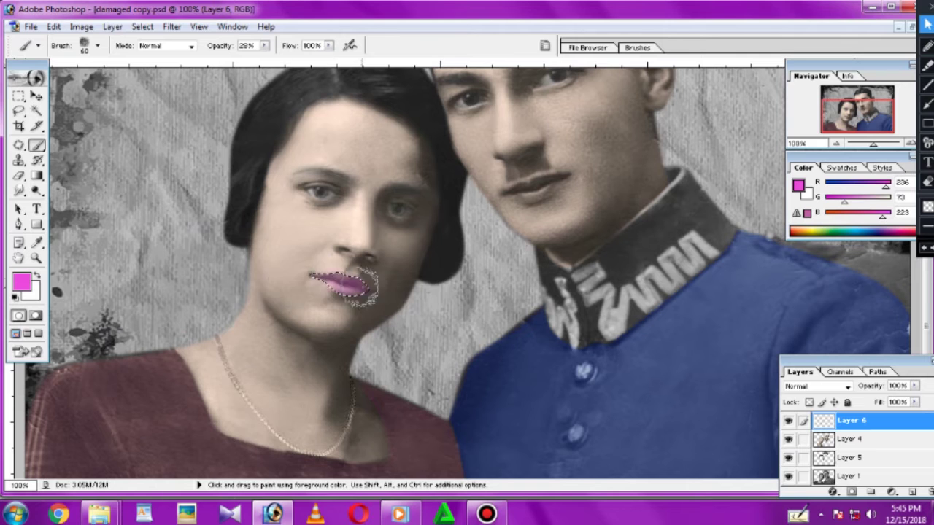
key("ctrl+d")
Lower the lip layer's opacity to 46%, checking the result up close
key("ctrl+minus")
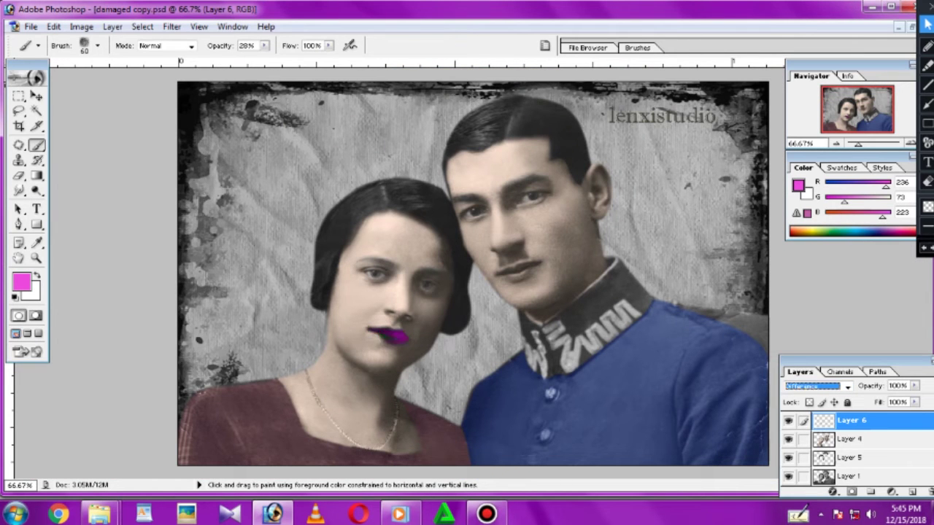
key("ctrl+plus")
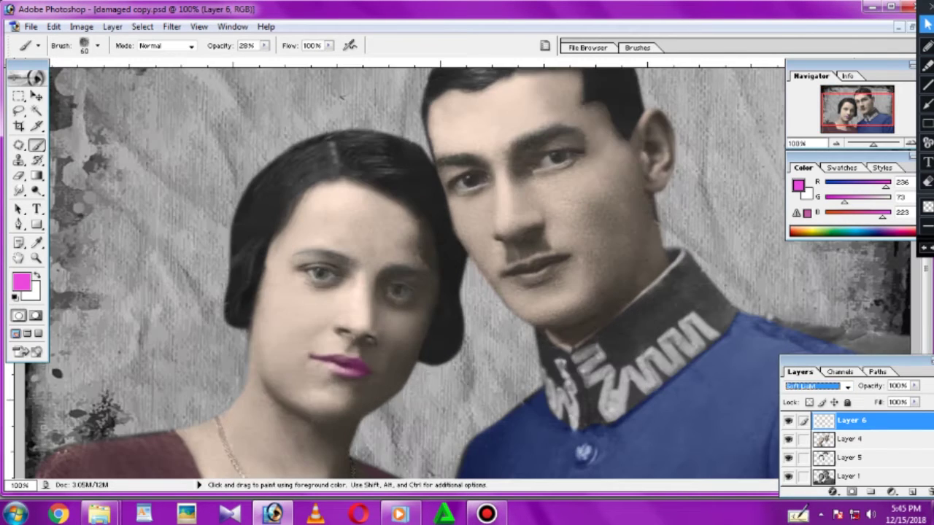
left_click_drag(880, 400, 877, 400)
key("ctrl+minus")
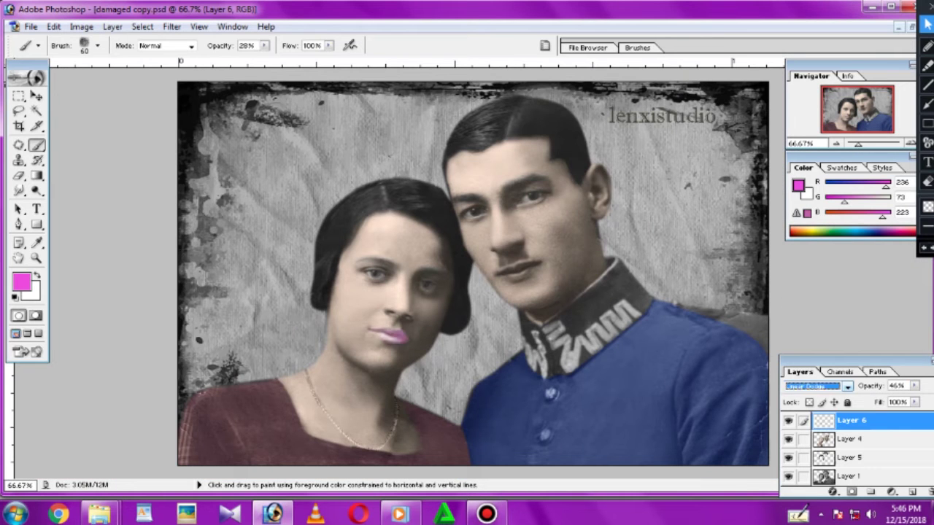
Trace the man's lips into a feathered selection on a new Layer 7
left_click(850, 438)
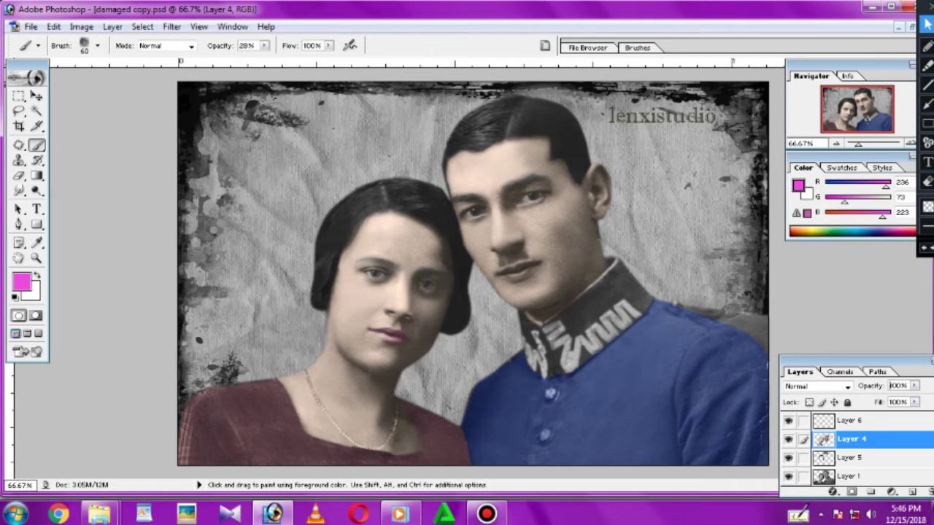
key("p")
key("ctrl+plus")
key("ctrl+plus")
key("ctrl+plus")
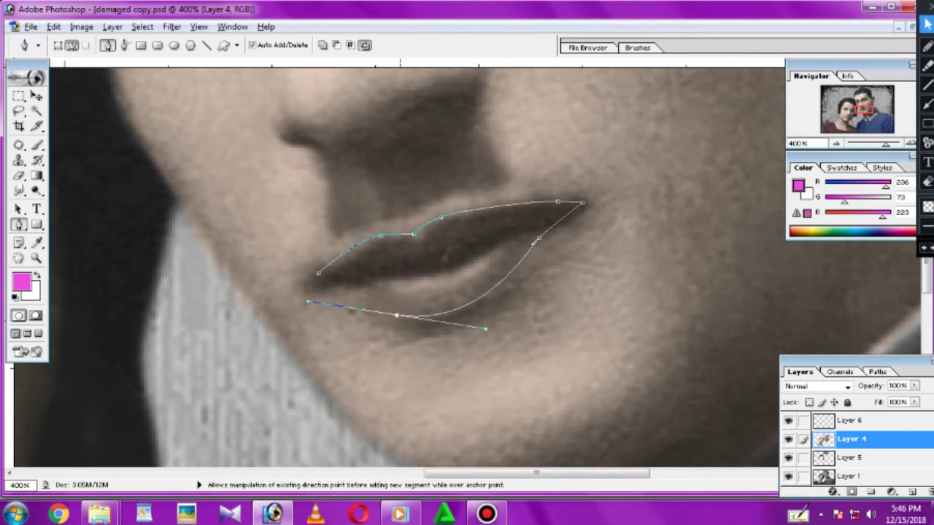
key("ctrl+alt+0")
key("ctrl+Return")
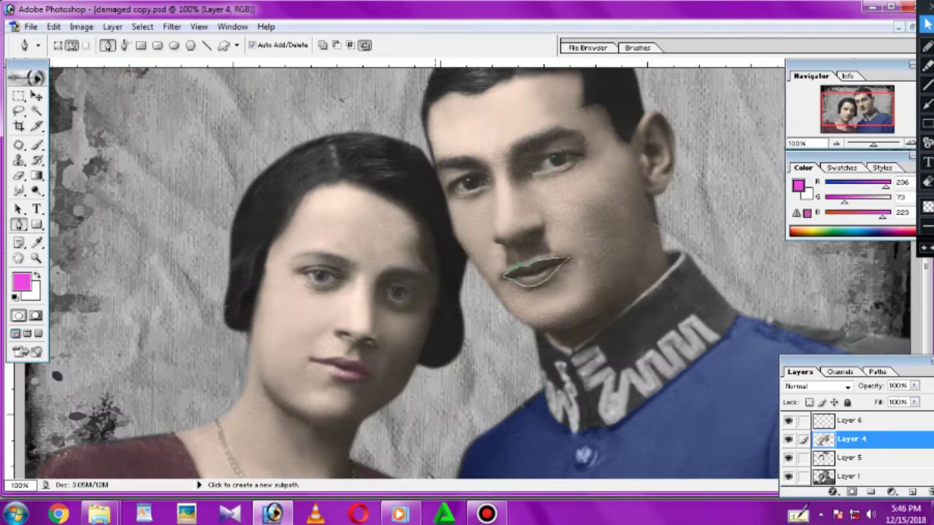
key("ctrl+alt+d")
key("Return")
key("ctrl+shift+alt+n")
Fill the man's lip selection with a light pink chosen in the Color Picker
key("i")
left_click(21, 282)
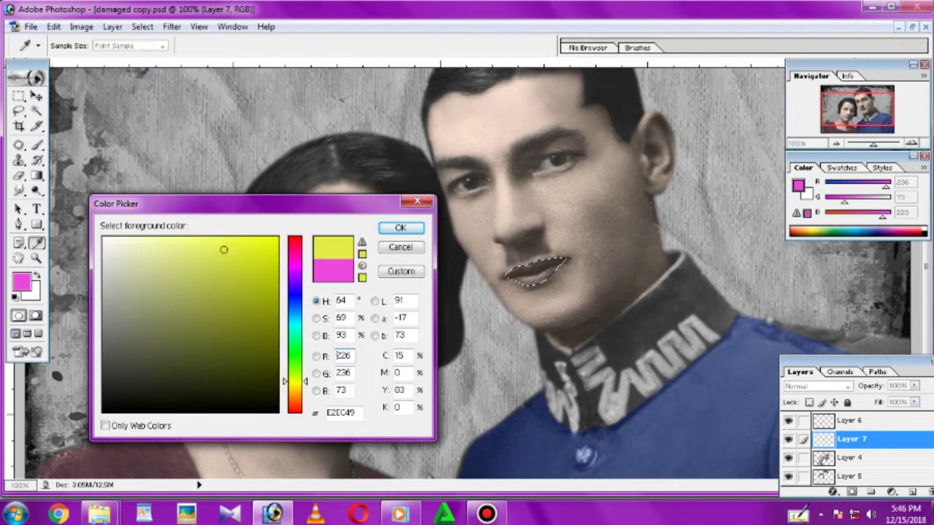
left_click_drag(294, 240, 294, 234)
left_click(176, 242)
left_click(387, 229)
key("p")
key("alt+BackSpace")
key("ctrl+minus")
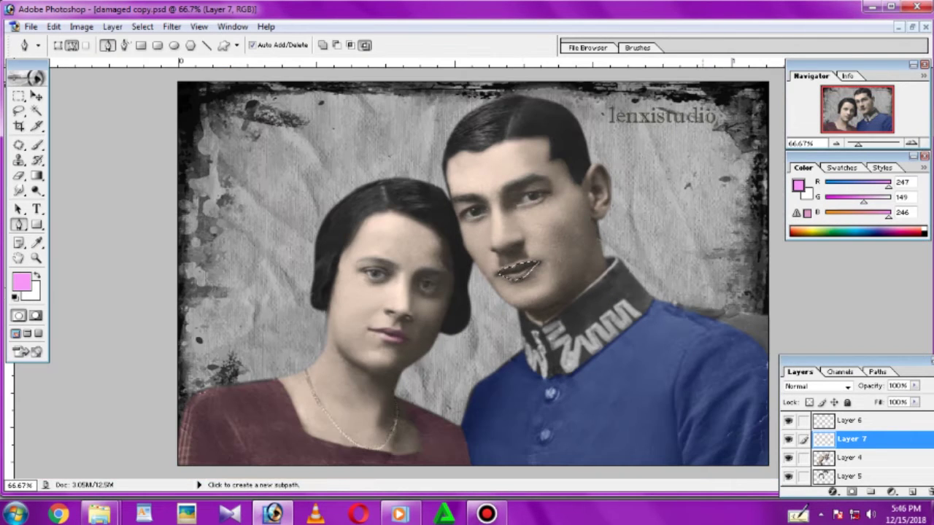
key("b")
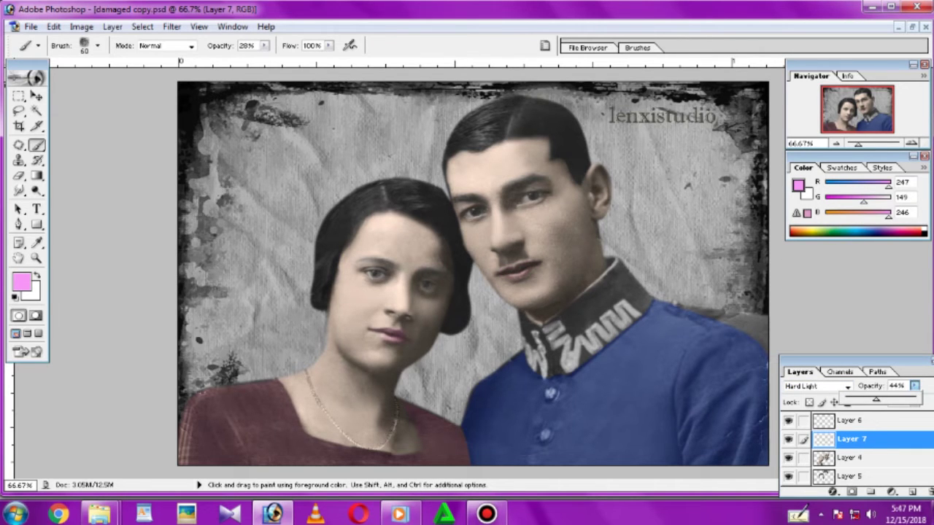
Open the blue texture 'Giants Tutorials (42)' from the Texture Background folder
key("v")
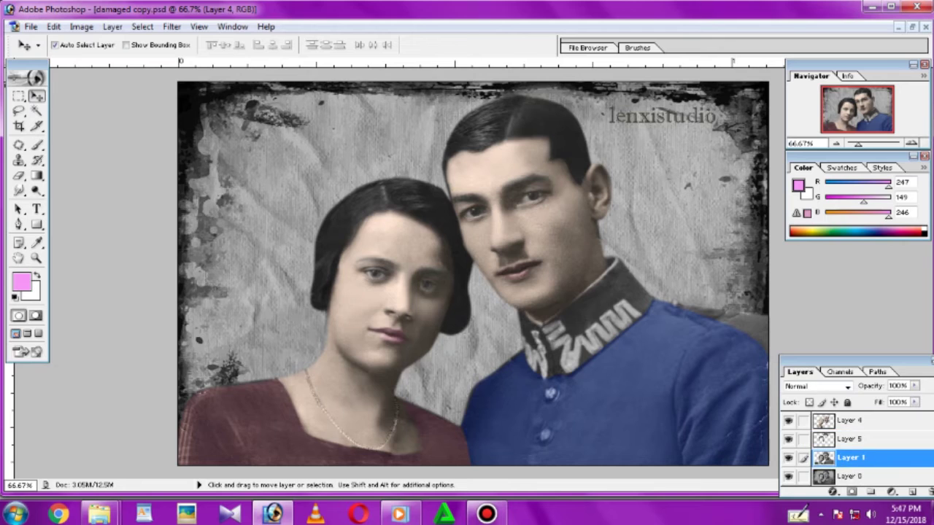
key("ctrl+o")
left_click(40, 198)
double_click(267, 109)
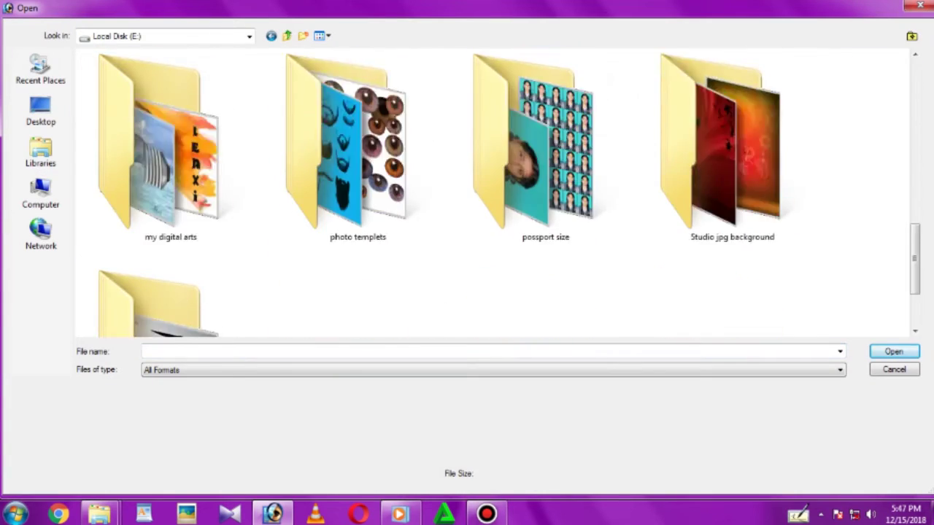
double_click(343, 132)
double_click(113, 190)
double_click(490, 267)
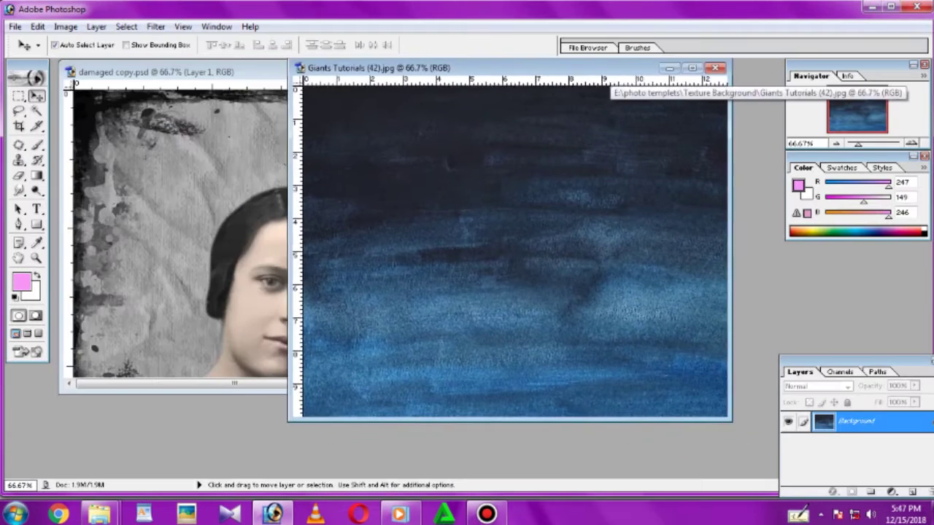
Blur the texture, place it behind the couple, and hide the damaged original layer
left_click(171, 26)
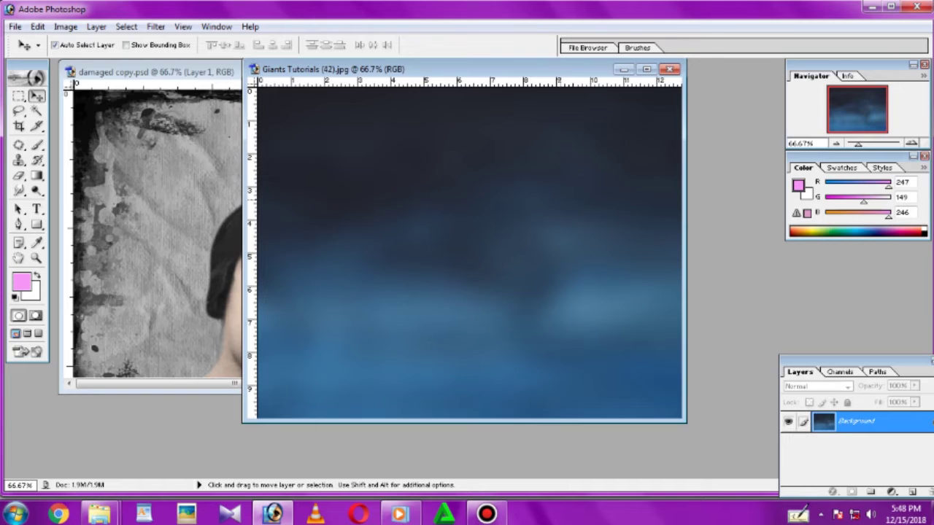
key("ctrl+minus")
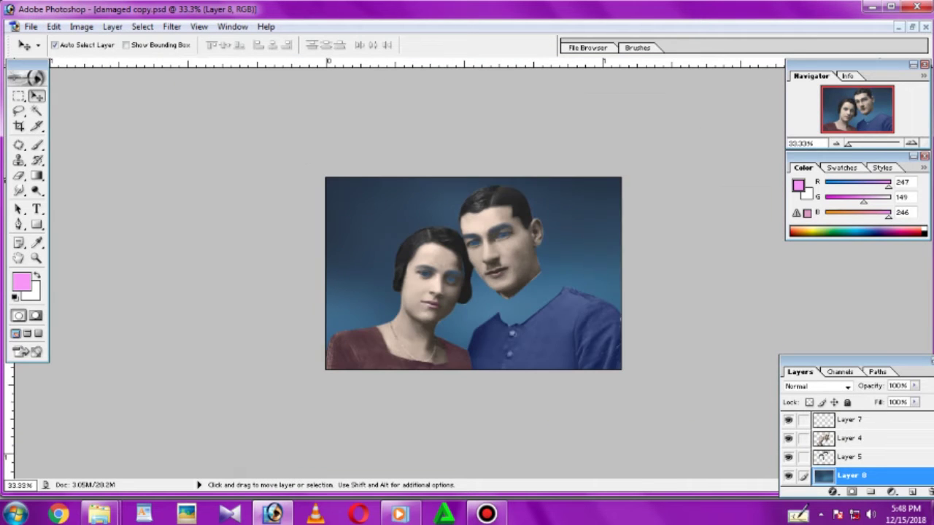
left_click(788, 438)
left_click(788, 476)
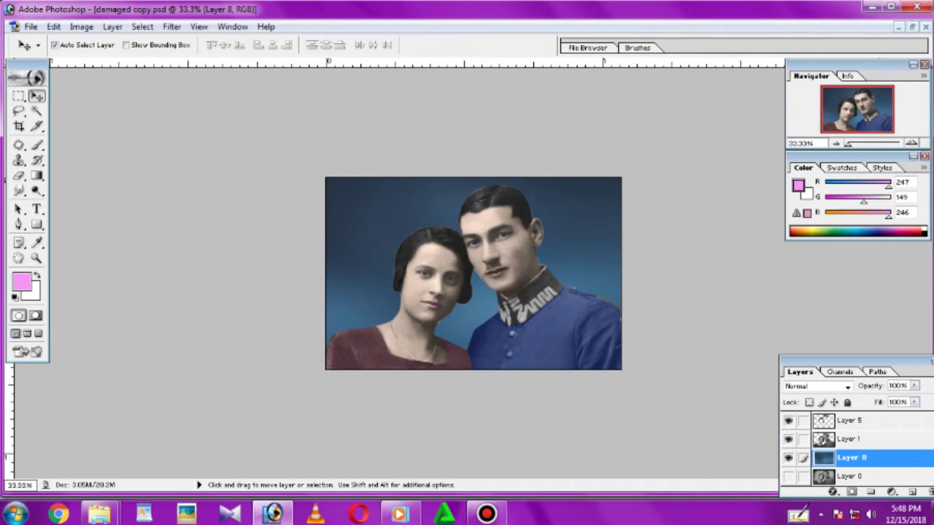
key("ctrl+plus")
key("ctrl+plus")
Erase the pink lip-tint overspill on Layer 4 with an enlarged Eraser
key("e")
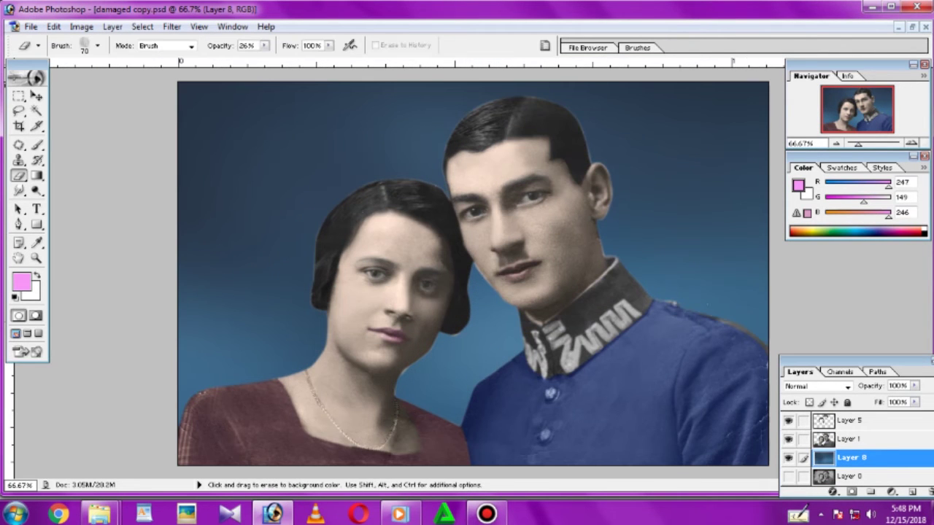
key("bracketright")
key("bracketright")
key("bracketright")
key("alt+bracketright")
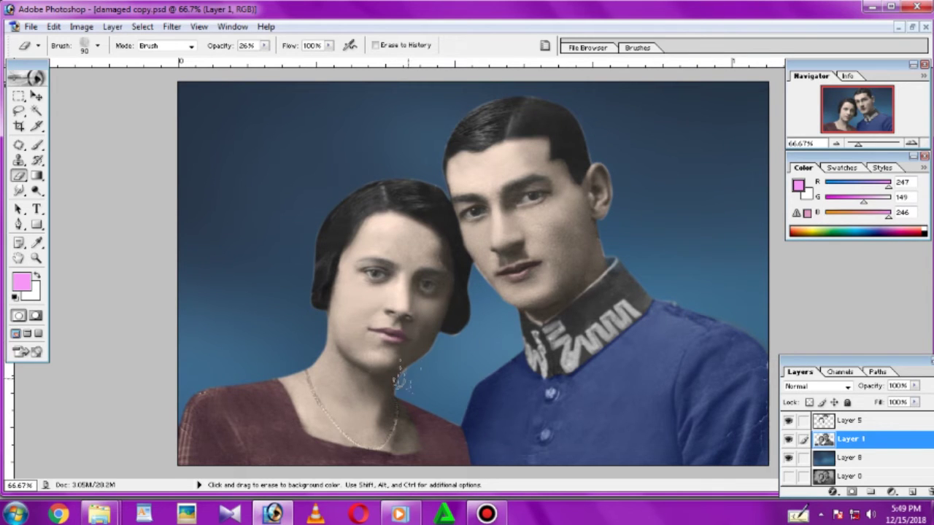
key("ctrl+plus")
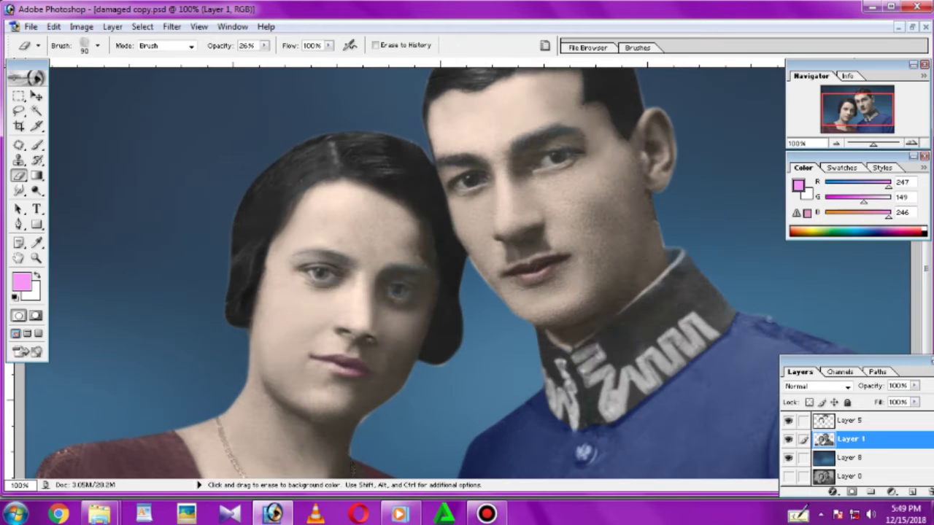
scroll(854, 448, "up", 2)
left_click(850, 439)
key("ctrl+plus")
key("ctrl+plus")
key("ctrl+plus")
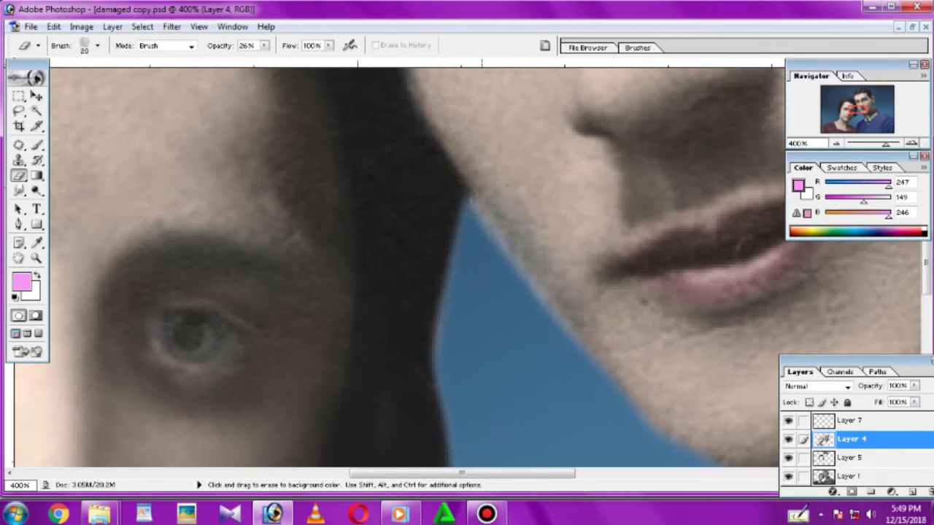
left_click_drag(492, 259, 288, 241)
left_click_drag(379, 240, 303, 307)
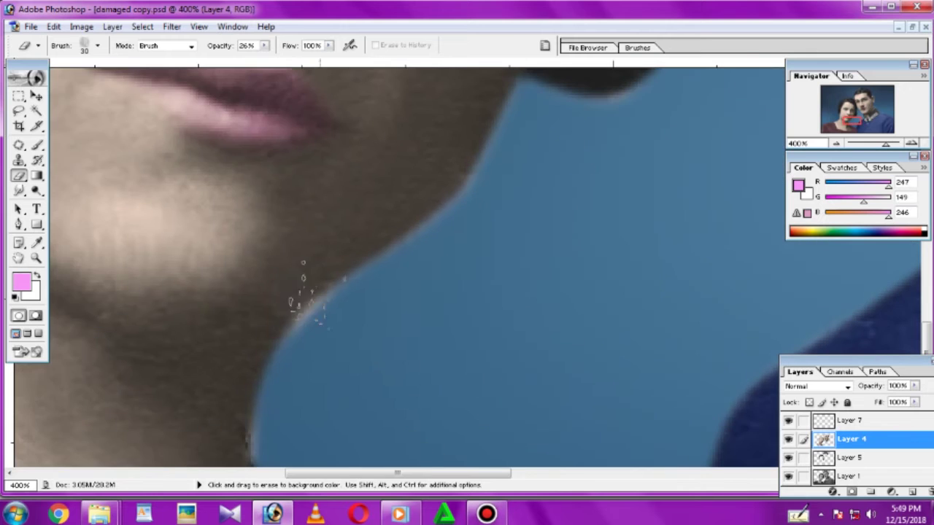
key("ctrl+minus")
key("ctrl+minus")
key("ctrl+minus")
key("ctrl+minus")
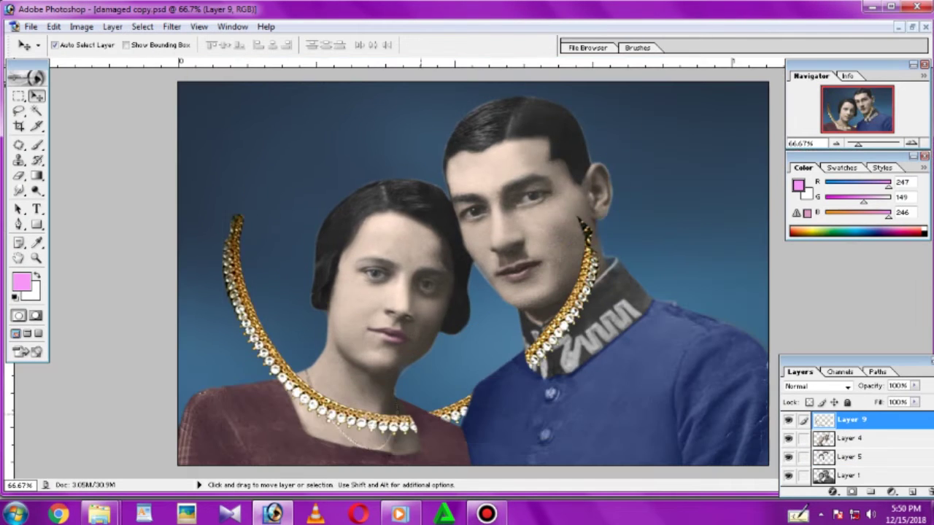
Scale and place the gold necklace over the woman's neck
left_click_drag(343, 410, 365, 394)
key("Return")
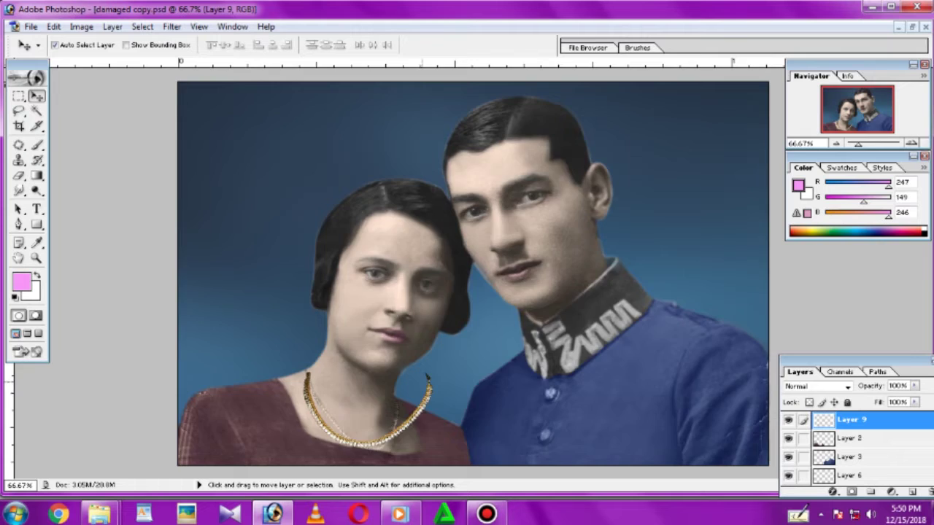
key("ctrl+plus")
key("ctrl+plus")
Distort the necklace to hug the neck and blend it in Luminosity at lower opacity
key("ctrl+t")
left_click_drag(175, 183, 150, 161)
left_click_drag(553, 187, 461, 261)
left_click_drag(538, 432, 487, 427)
left_click_drag(197, 422, 210, 419)
left_click_drag(134, 174, 167, 174)
left_click_drag(464, 259, 447, 245)
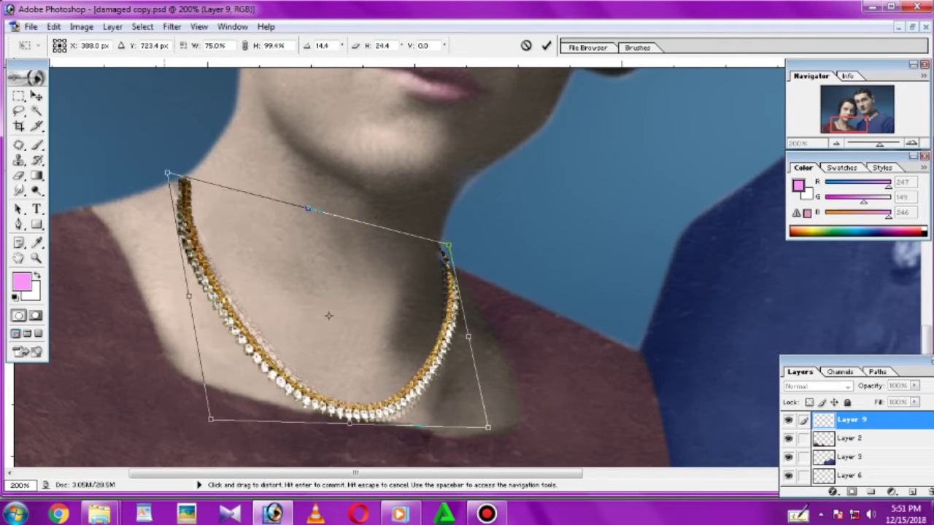
key("ctrl+minus")
key("ctrl+minus")
key("Return")
key("shift+alt+s")
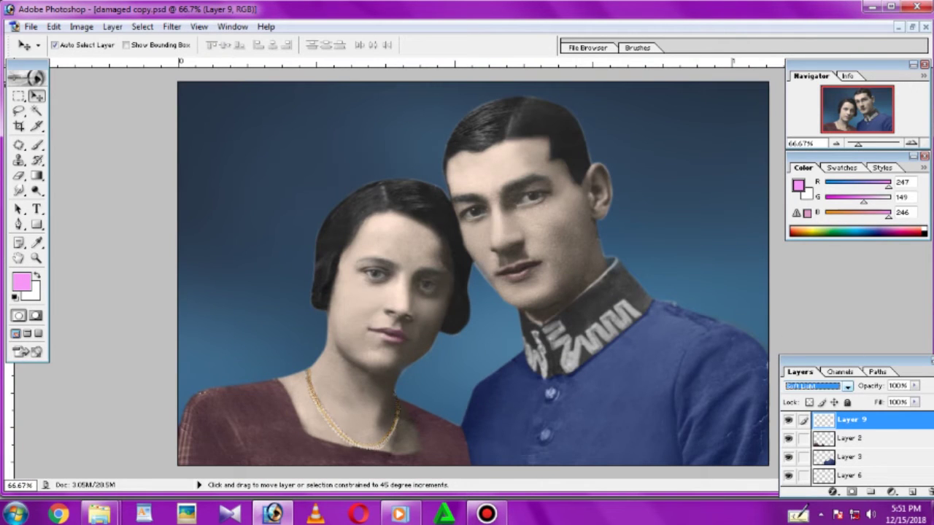
left_click(914, 385)
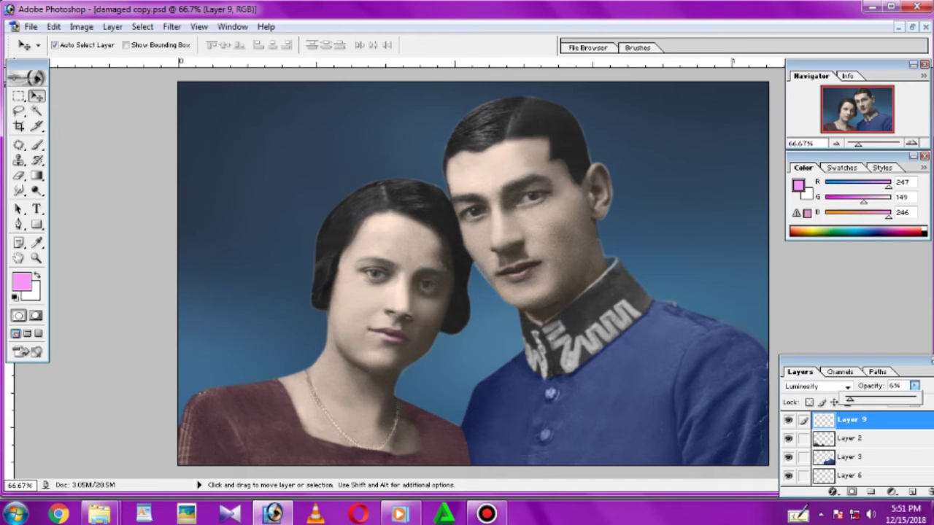
Add an S-shaped Curves adjustment that deepens the shadows and the man's collar
scroll(854, 447, "down", 2)
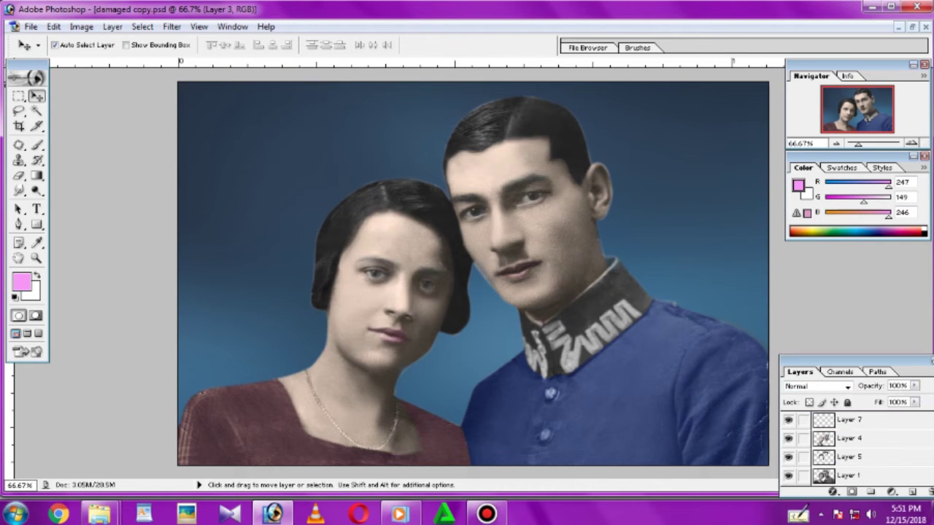
left_click(851, 438)
key("ctrl+m")
mouse_move(105, 188)
left_mouse_down()
mouse_move(114, 194)
mouse_move(104, 188)
left_mouse_up()
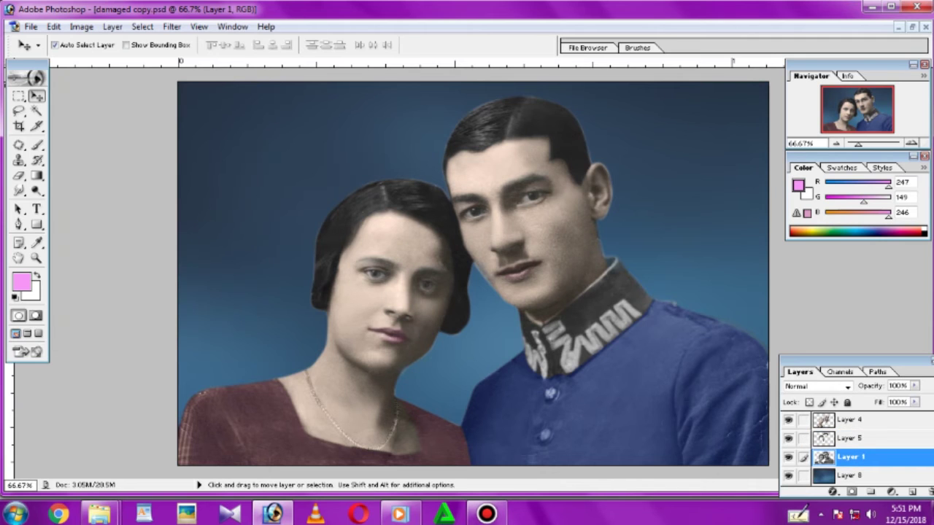
key("ctrl+m")
left_click_drag(102, 176, 108, 182)
left_click_drag(74, 219, 86, 224)
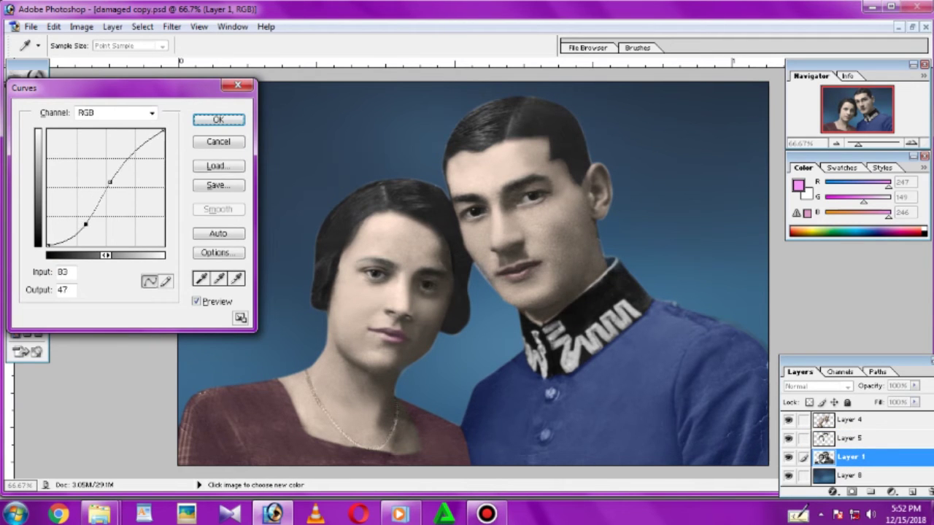
key("Return")
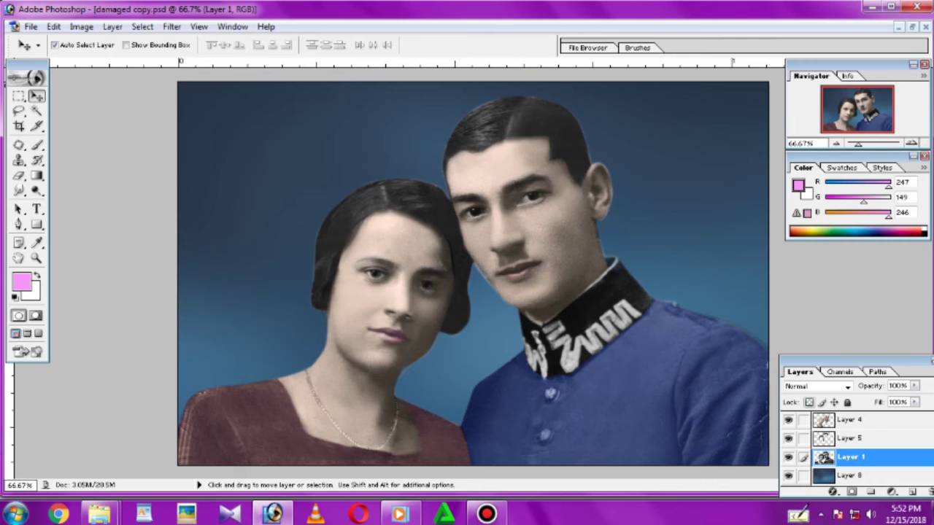
key("ctrl+minus")
key("ctrl+plus")
key("ctrl+plus")
key("ctrl+plus")
key("ctrl+plus")
Reset the Eraser's brushes to the default set and size the brush to 10 px
key("e")
right_click(489, 258)
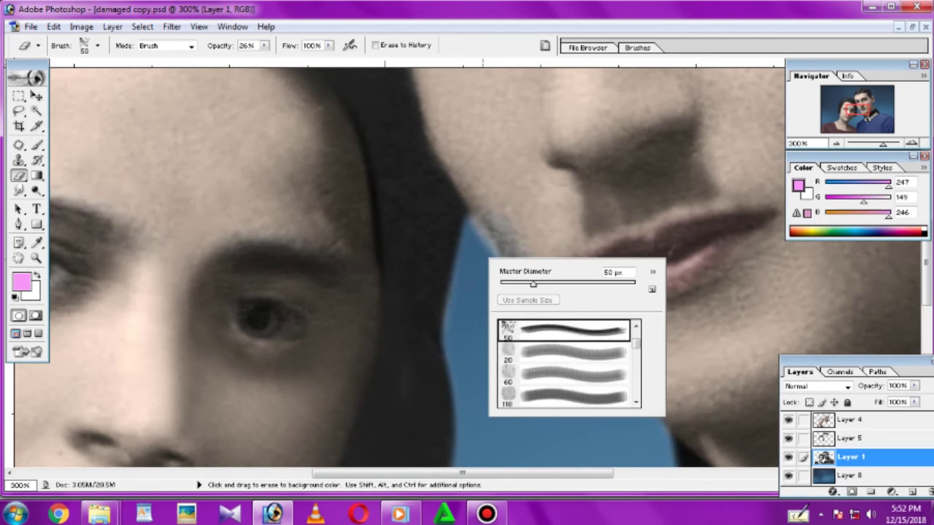
left_click(652, 271)
key("Escape")
left_click(653, 272)
left_click(715, 437)
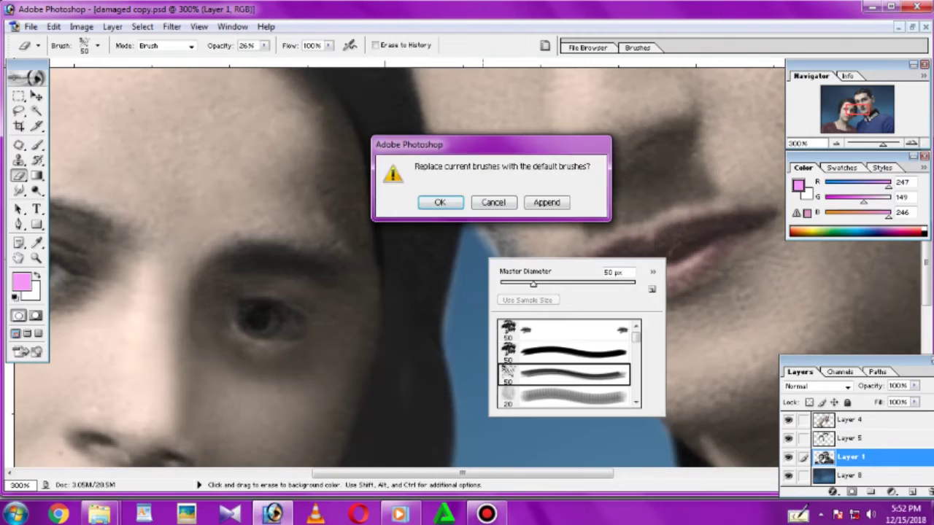
left_click(430, 202)
scroll(563, 365, "down", 2)
double_click(562, 357)
key("bracketleft")
key("bracketleft")
key("bracketleft")
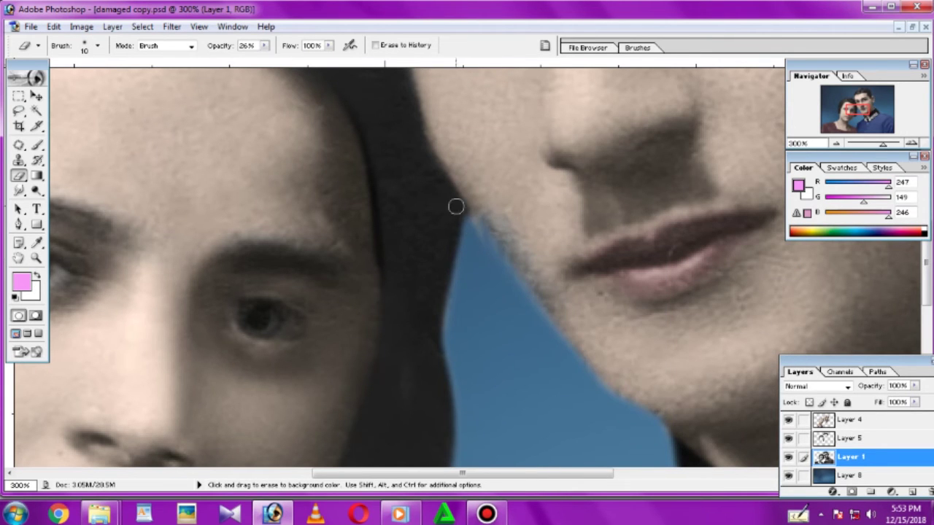
key("ctrl+0")
Type the watermark text 'LENXI STUDIO' near the top of the photo
key("ctrl+minus")
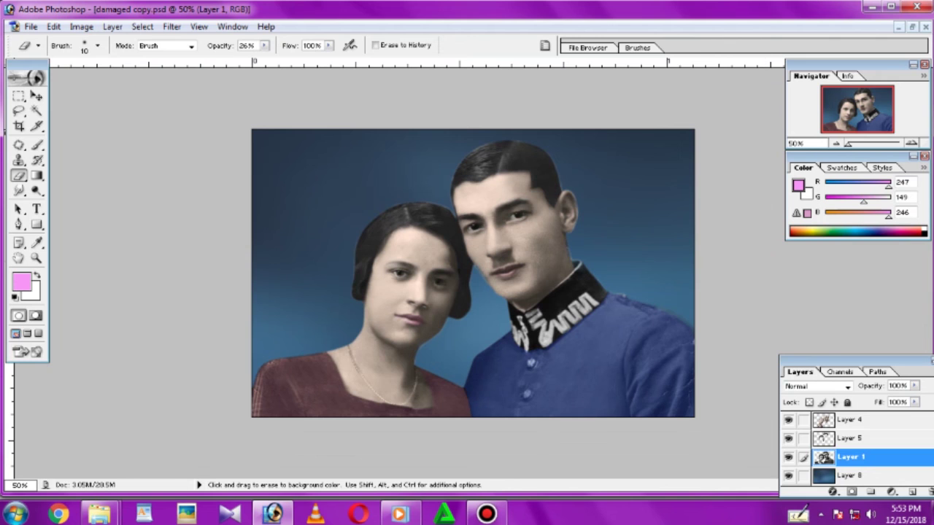
key("alt+bracketright")
key("t")
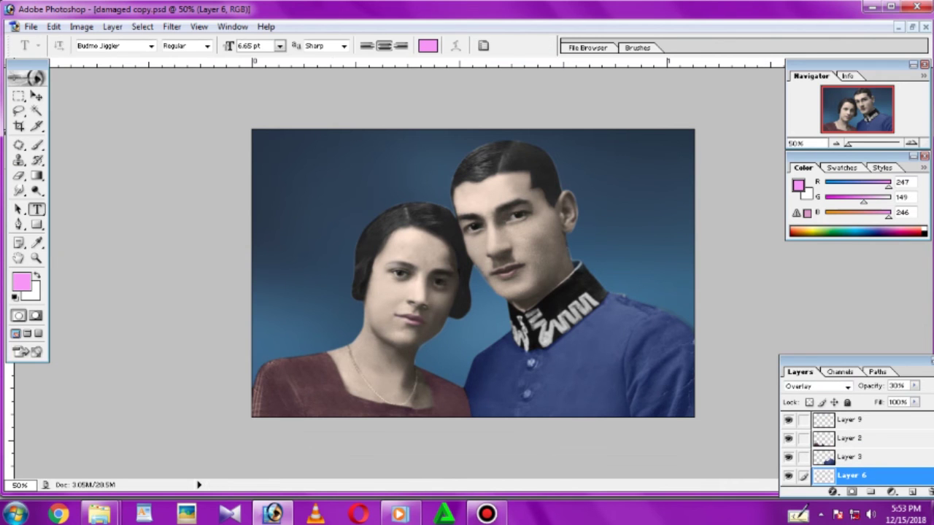
left_click(193, 154)
type("KI STUDIO")
key("ctrl+Return")
Shrink the watermark to about half size and move it into the top-left corner
key("ctrl+t")
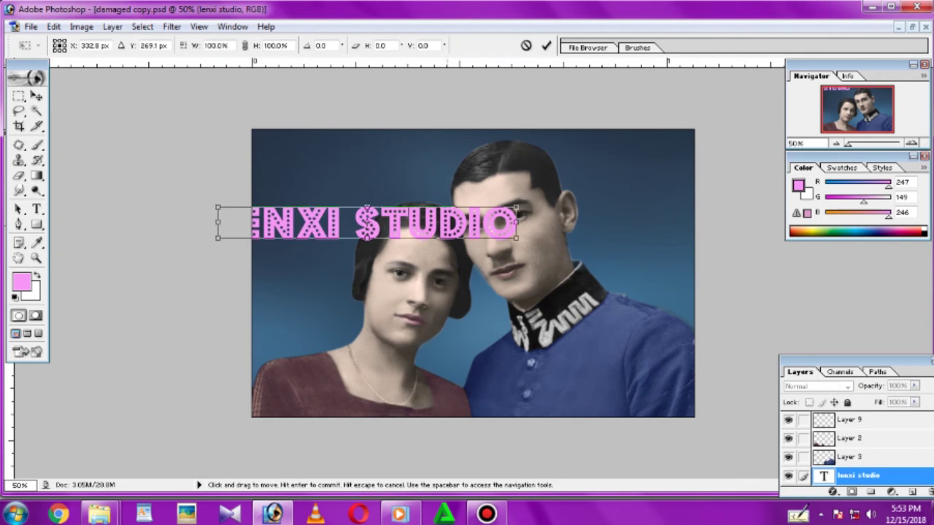
left_click_drag(444, 169, 429, 165)
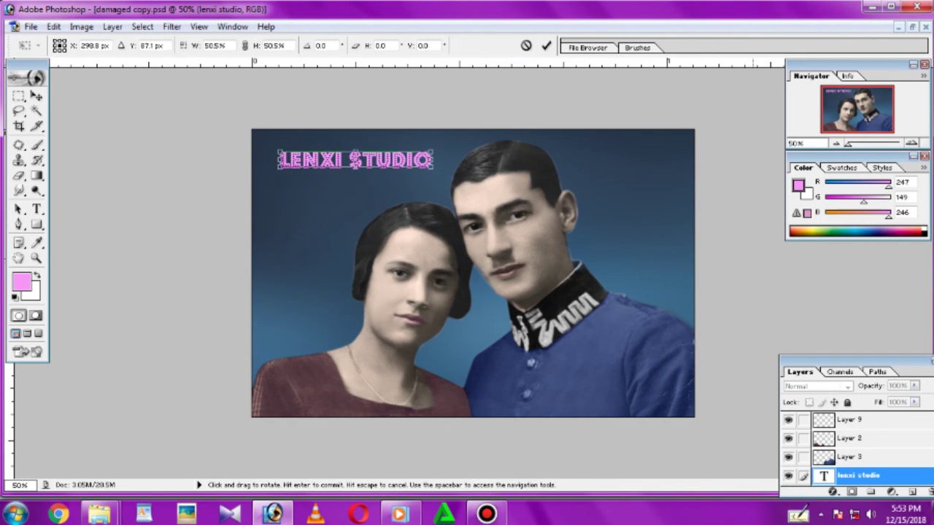
left_click_drag(350, 157, 325, 146)
key("Return")
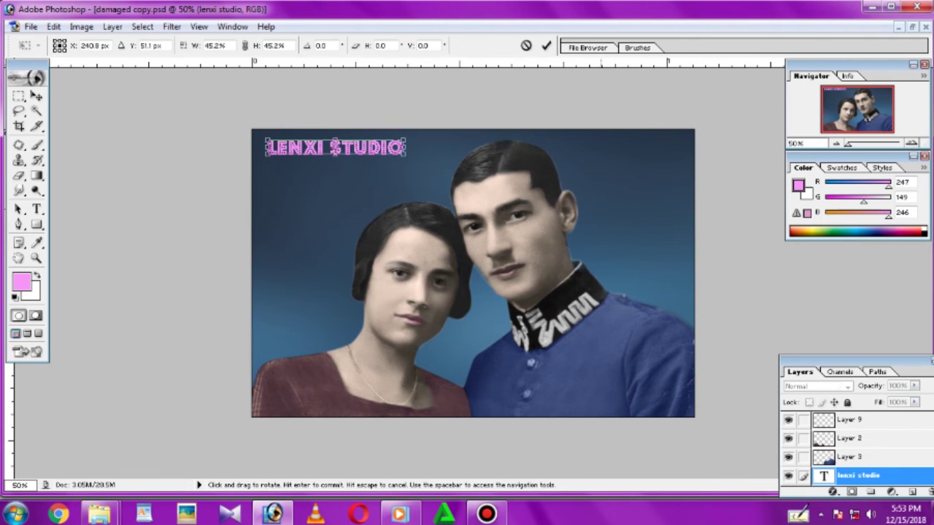
Color the watermark cyan and lower its layer opacity to 46%
key("t")
left_click(428, 45)
left_click(388, 229)
left_click_drag(915, 386, 877, 401)
Add a dark Stroke layer style outlining the watermark text
right_click(861, 475)
left_click(781, 202)
left_click(358, 395)
left_click(490, 312)
left_click(400, 225)
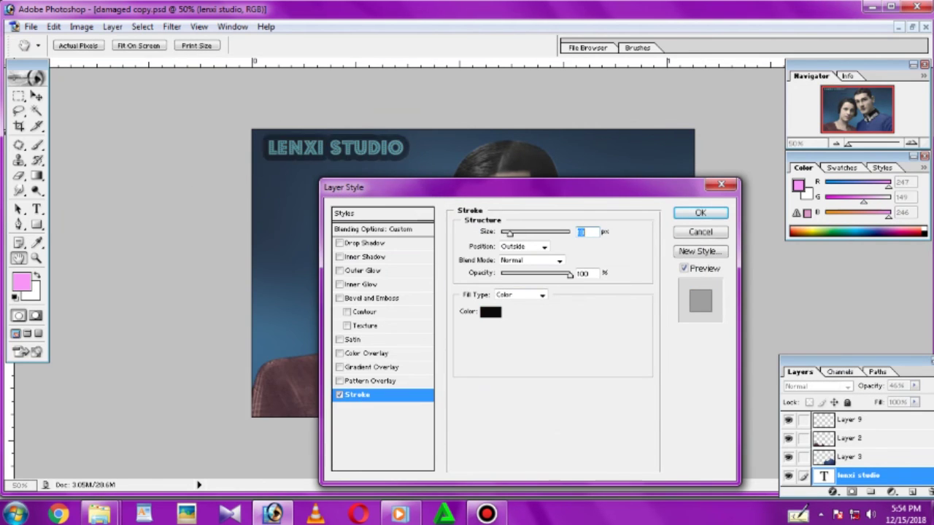
key("Return")
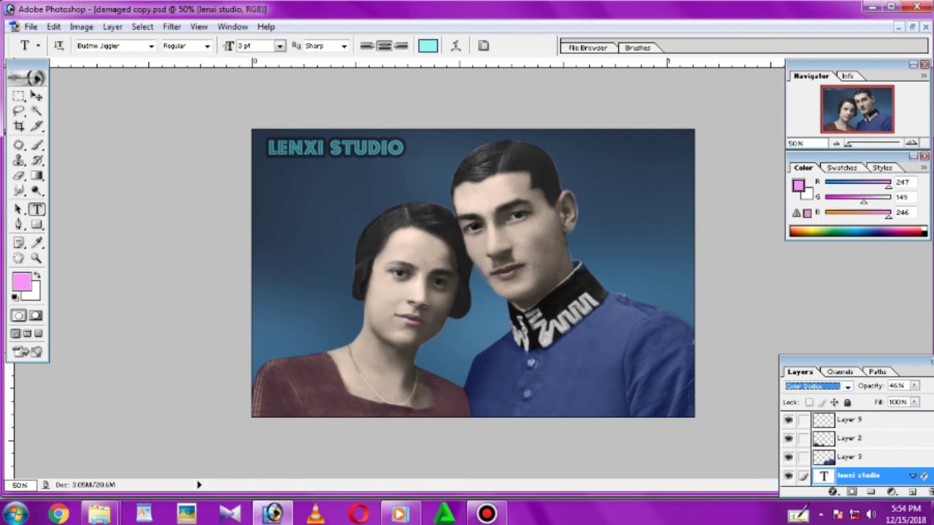
Save the portrait as a JPEG with Save As
left_click(30, 26)
left_click(41, 151)
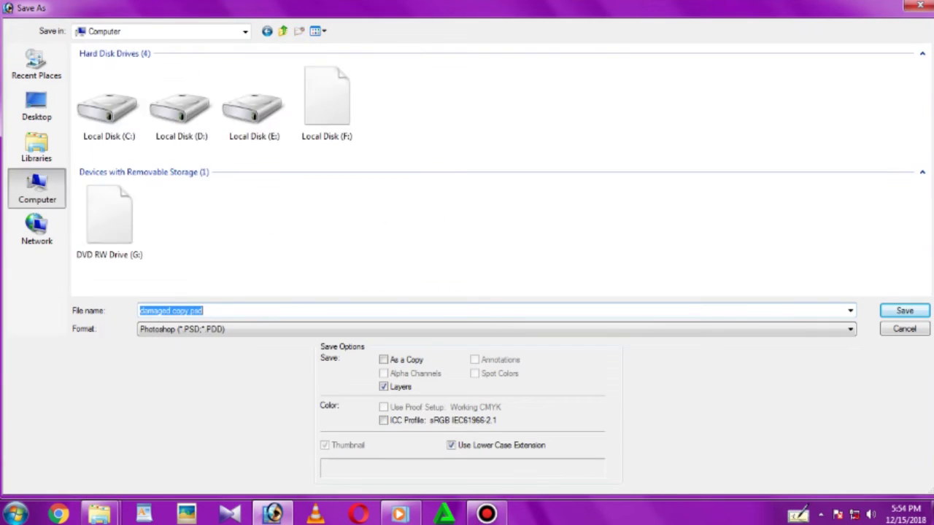
left_click(496, 329)
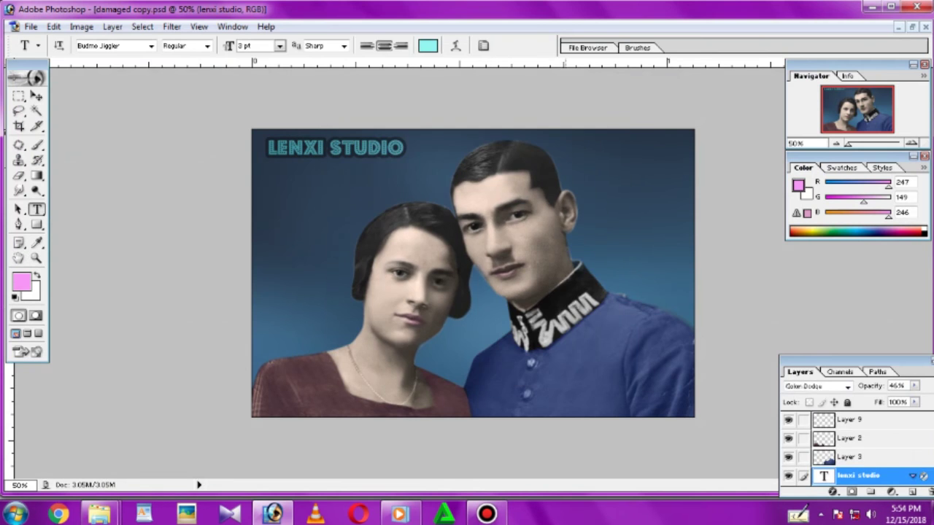